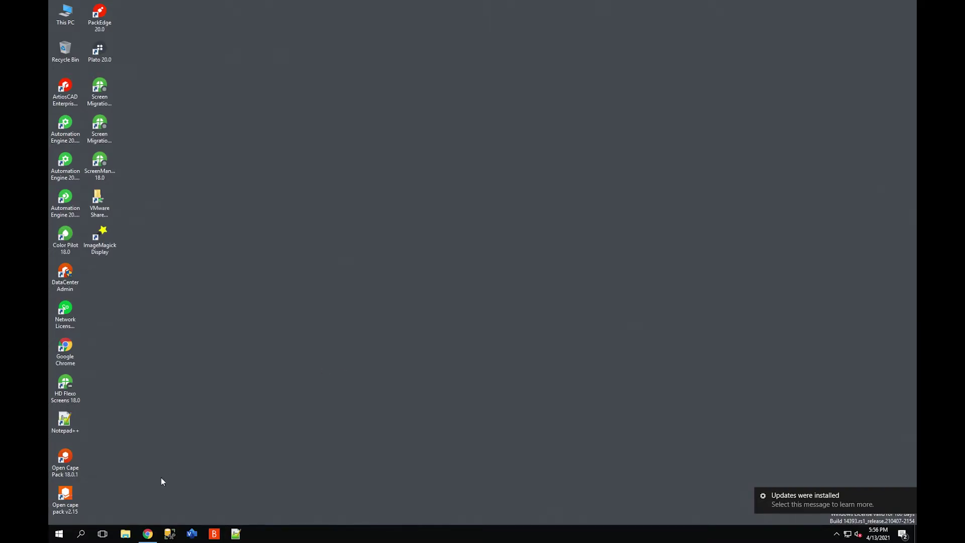
# Sign in to Server Admin with the admin user name and password to show Status Overview.
pyautogui.click(147, 534)
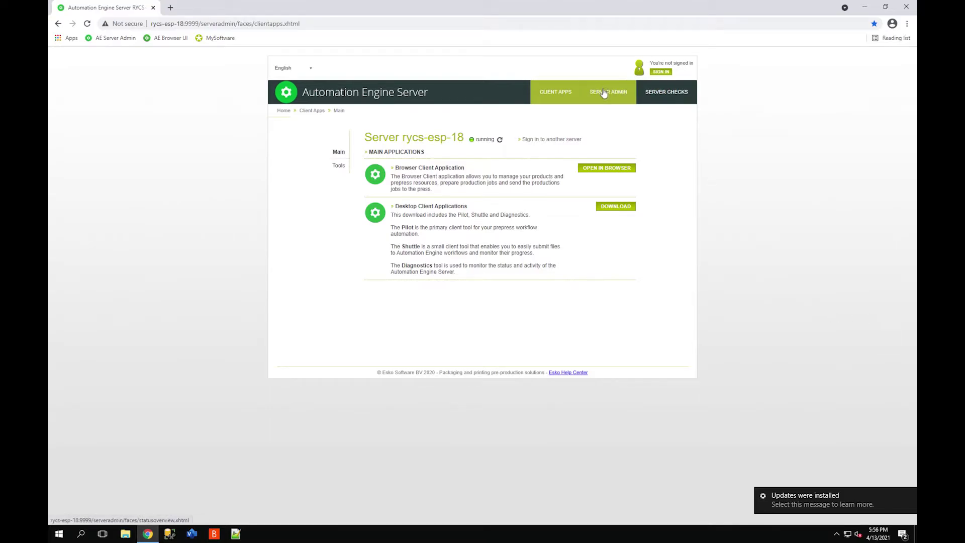
pyautogui.click(622, 93)
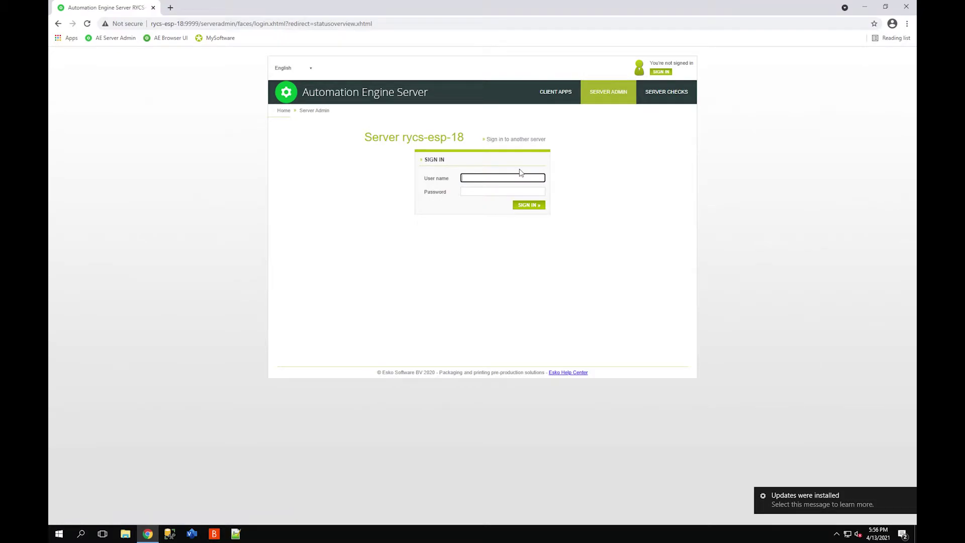
pyautogui.write('bgsystem')
pyautogui.press('Tab')
pyautogui.write('*********')
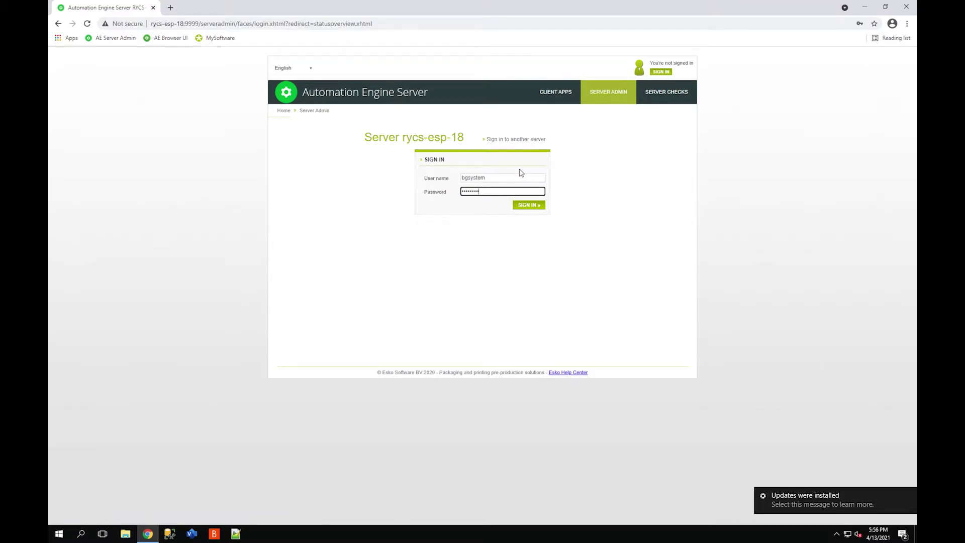
pyautogui.press('Return')
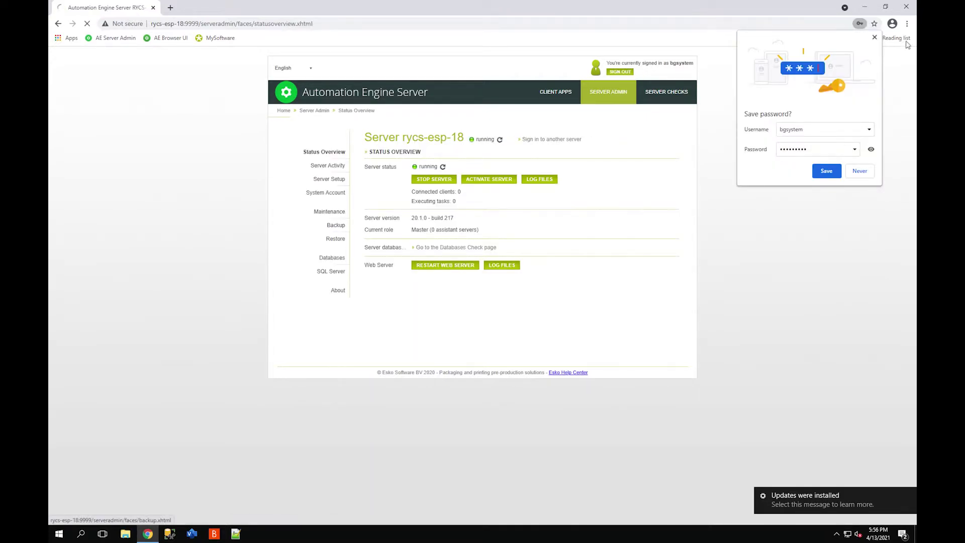
# Run an immediate backup covering Configuration, Resources, Databases from the Backup page.
pyautogui.click(339, 227)
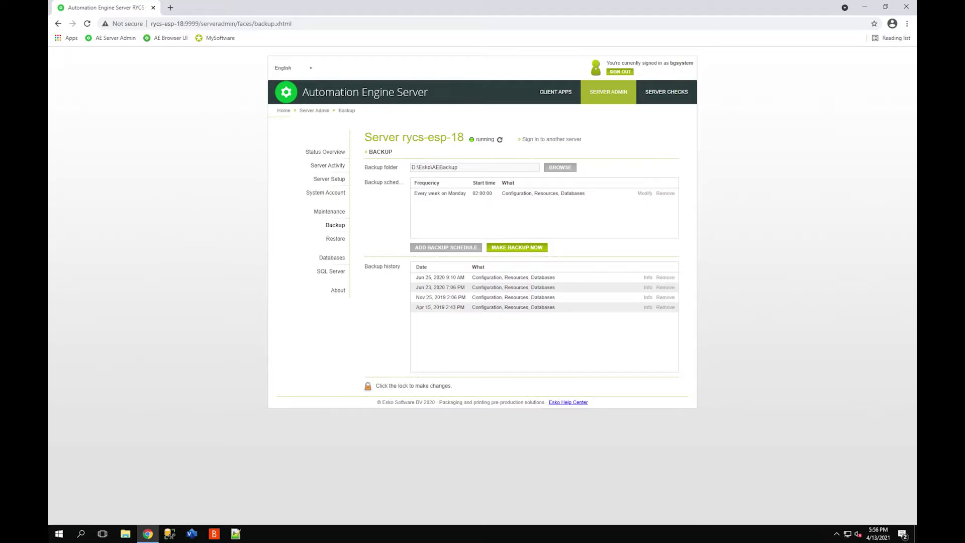
pyautogui.click(530, 250)
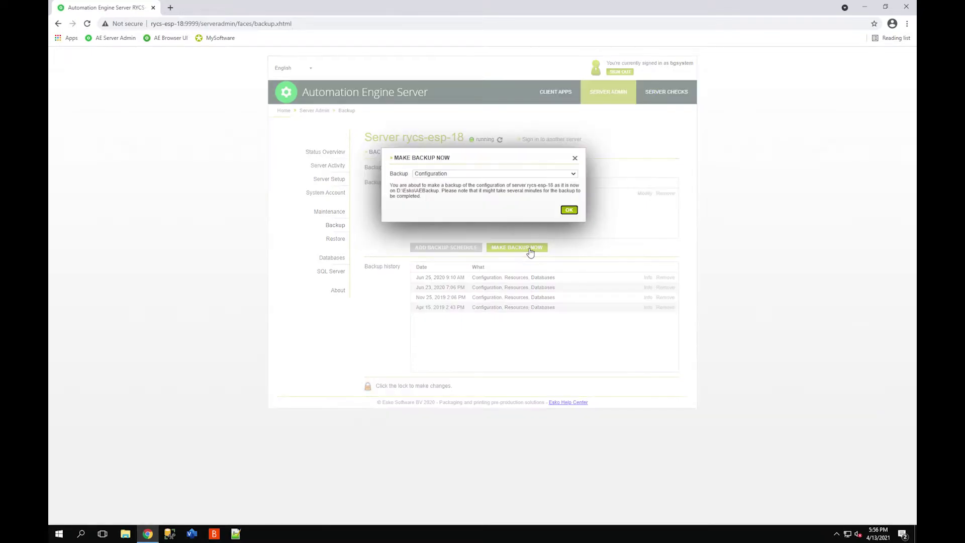
pyautogui.click(473, 174)
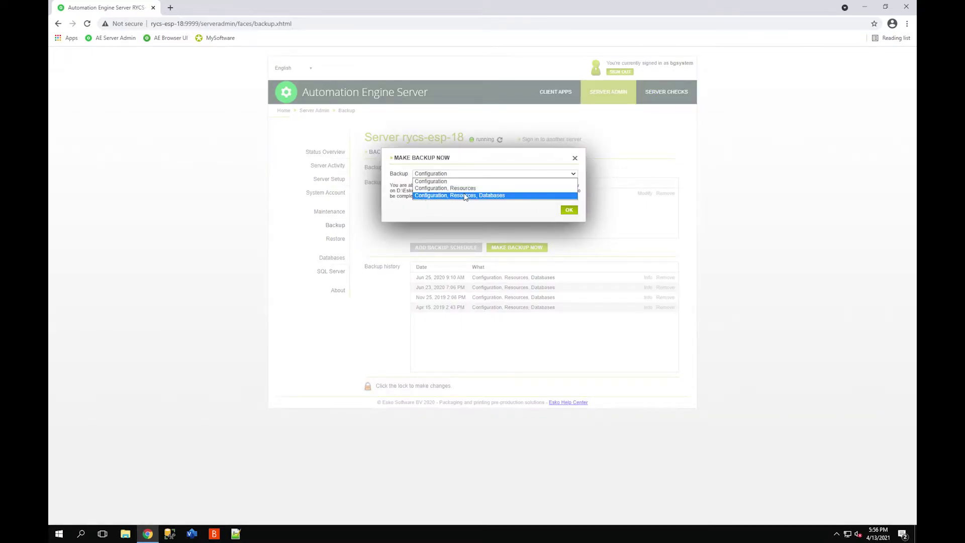
pyautogui.click(481, 194)
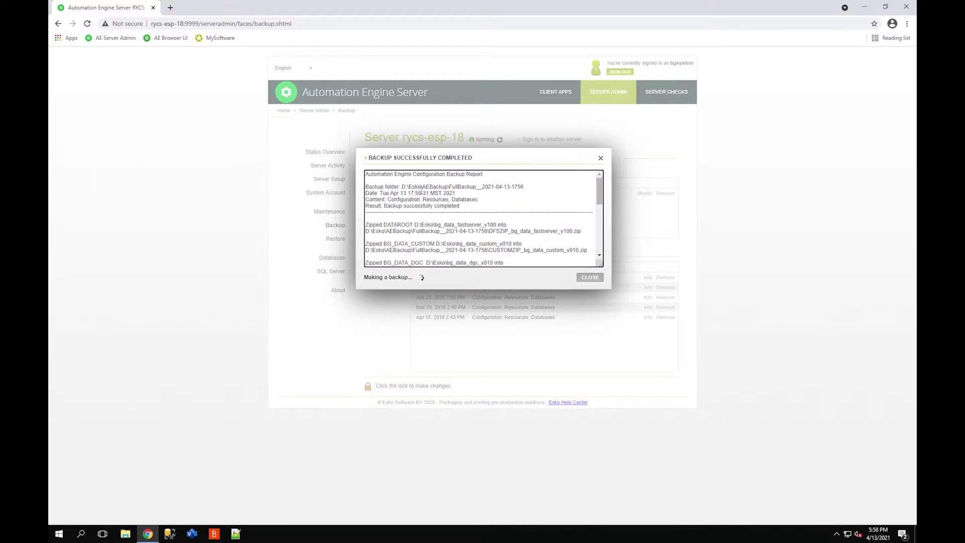
# Highlight the backup report's successful Result line, then close Chrome.
pyautogui.moveTo(459, 206); pyautogui.dragTo(372, 205)
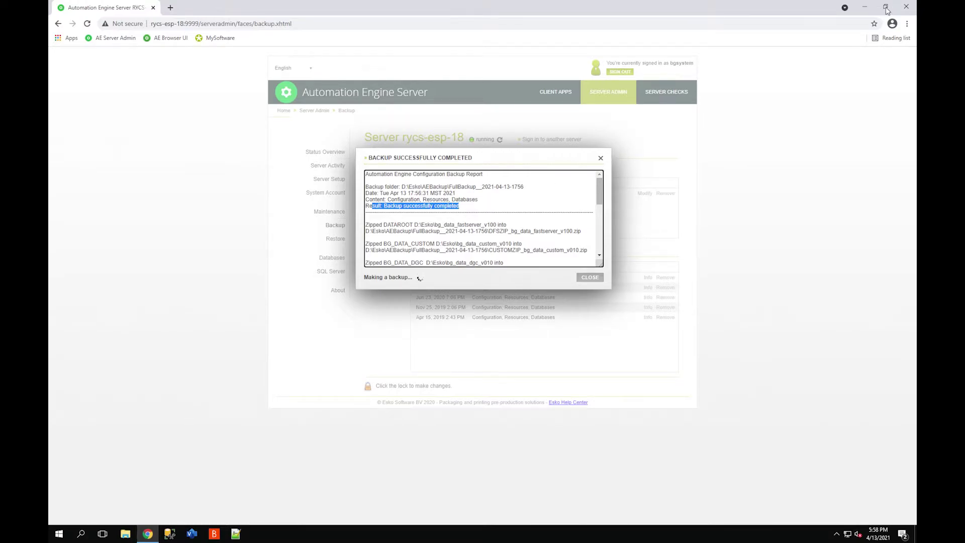
pyautogui.click(909, 13)
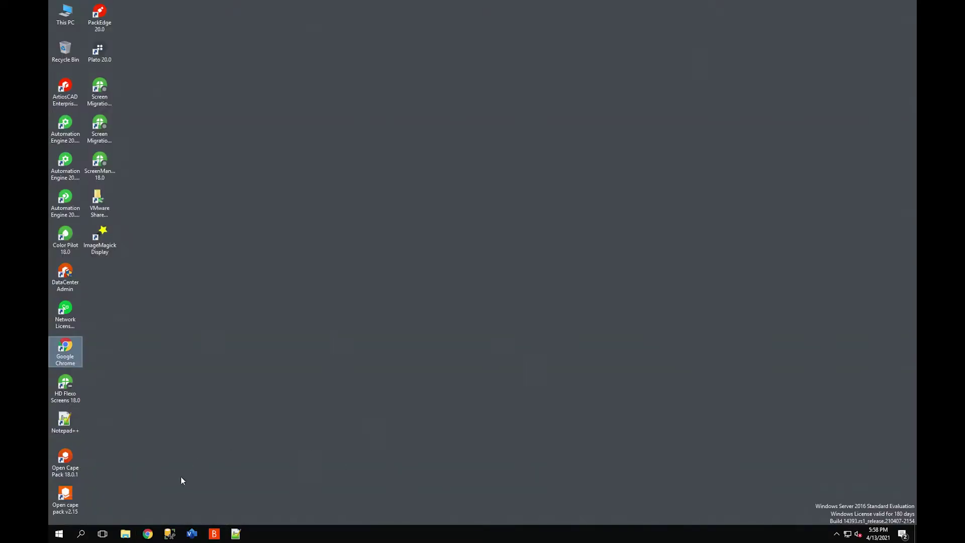
# Mount the AE install disc image from Data (D:) as DVD Drive (G:) and select setup.
pyautogui.click(126, 536)
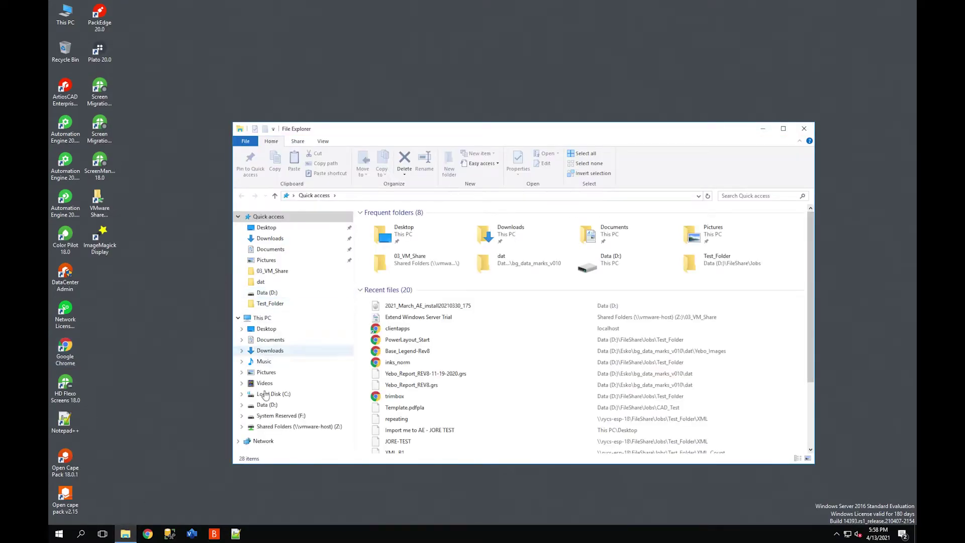
pyautogui.click(266, 405)
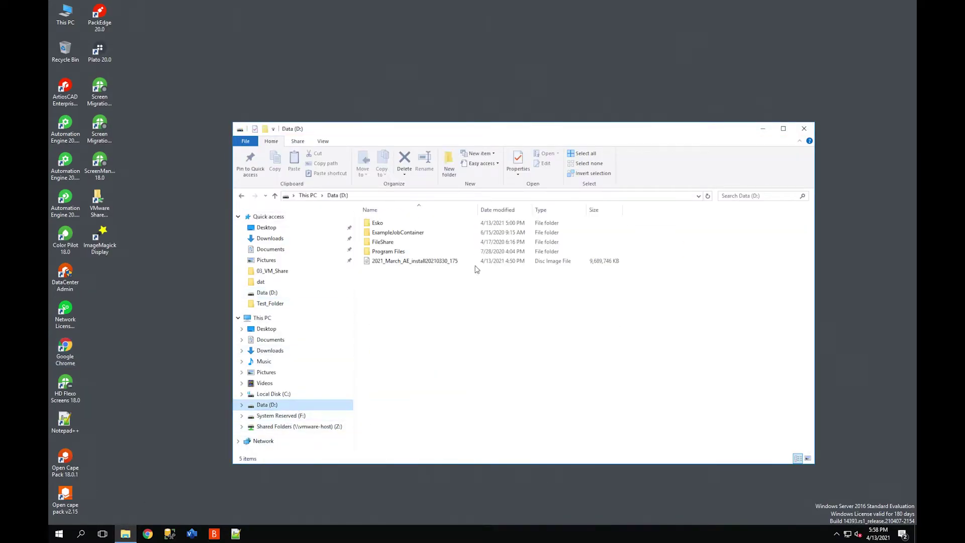
pyautogui.click(433, 265)
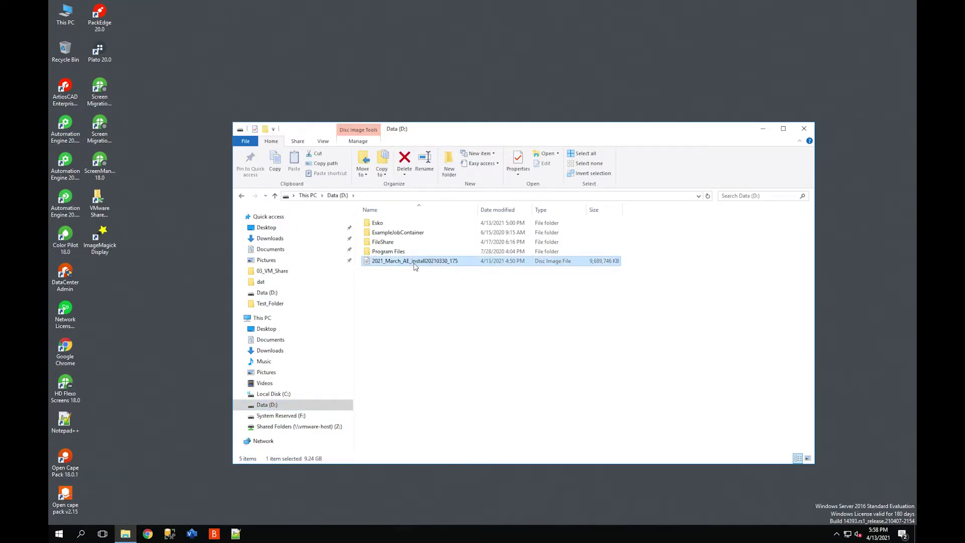
pyautogui.rightClick(415, 266)
pyautogui.click(431, 267)
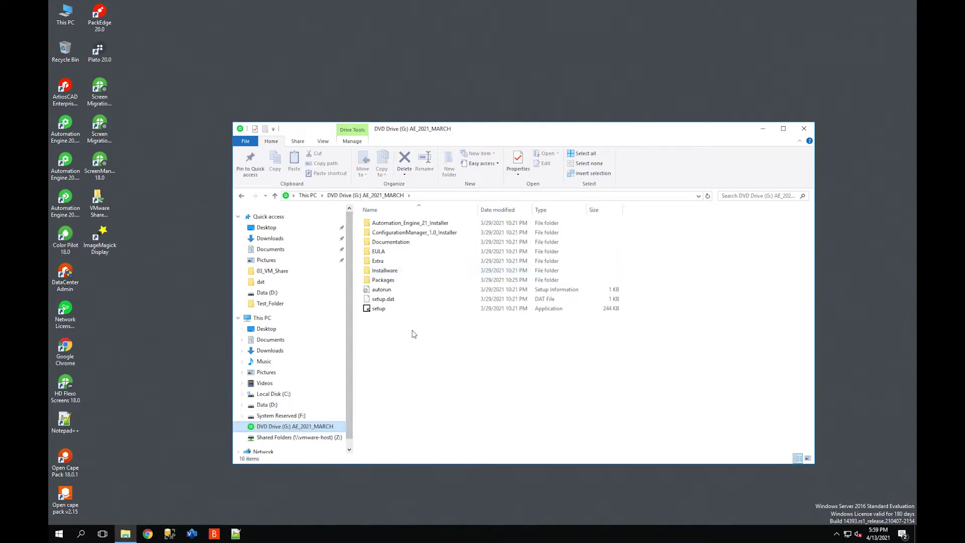
pyautogui.click(389, 308)
pyautogui.rightClick(387, 307)
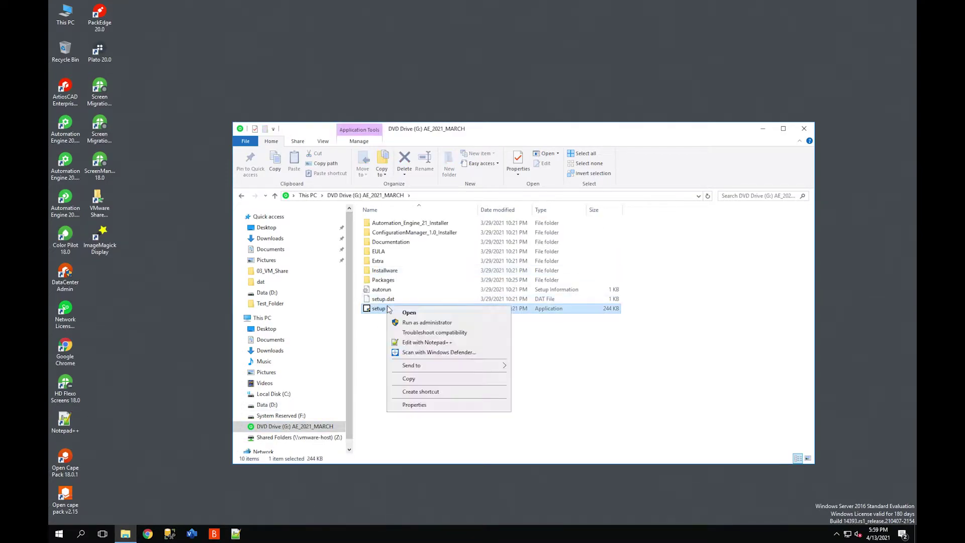
# Run setup as administrator in English, maximized, and proceed to the Software Installation options.
pyautogui.click(405, 324)
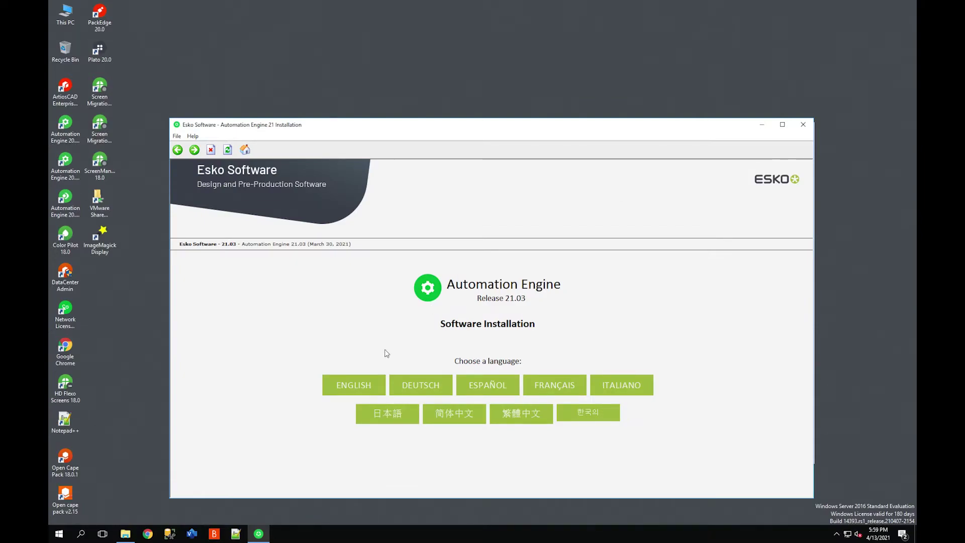
pyautogui.click(352, 385)
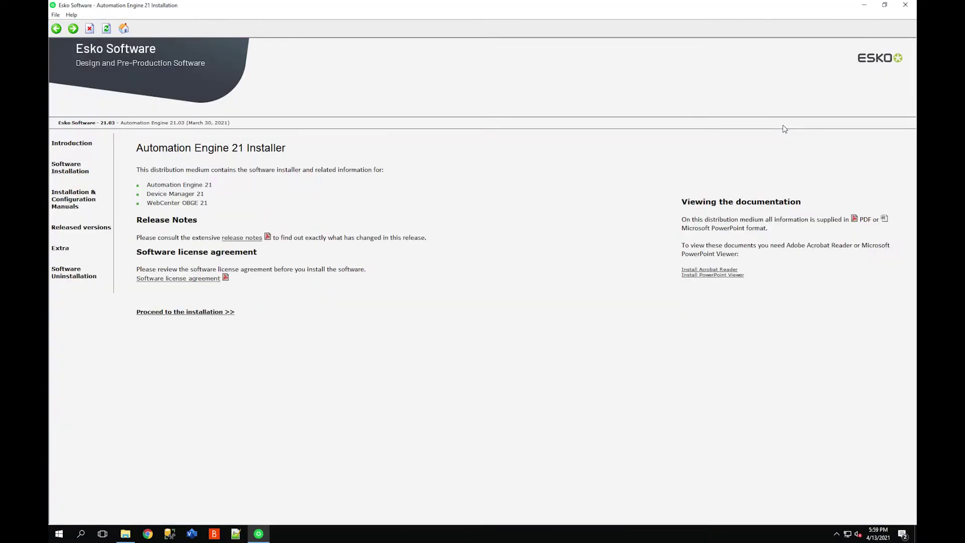
pyautogui.click(782, 124)
pyautogui.click(167, 312)
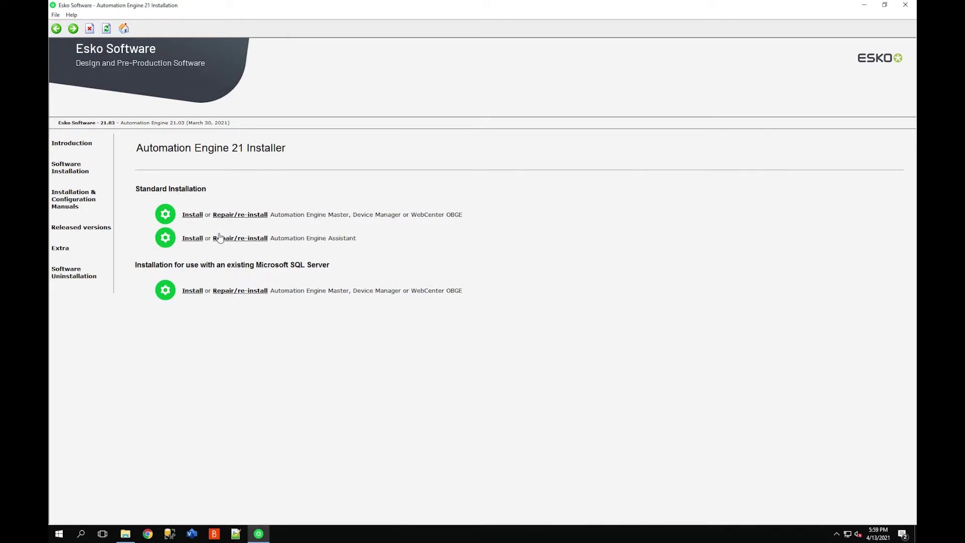
# Choose Master installation, pass the System Readiness Check, and view the License Server components page.
pyautogui.click(193, 215)
pyautogui.click(210, 224)
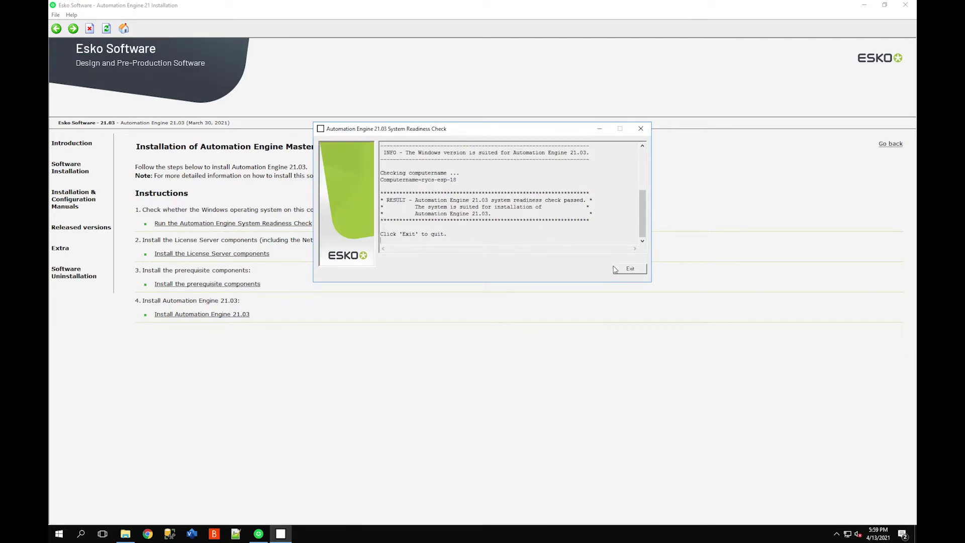
pyautogui.click(631, 270)
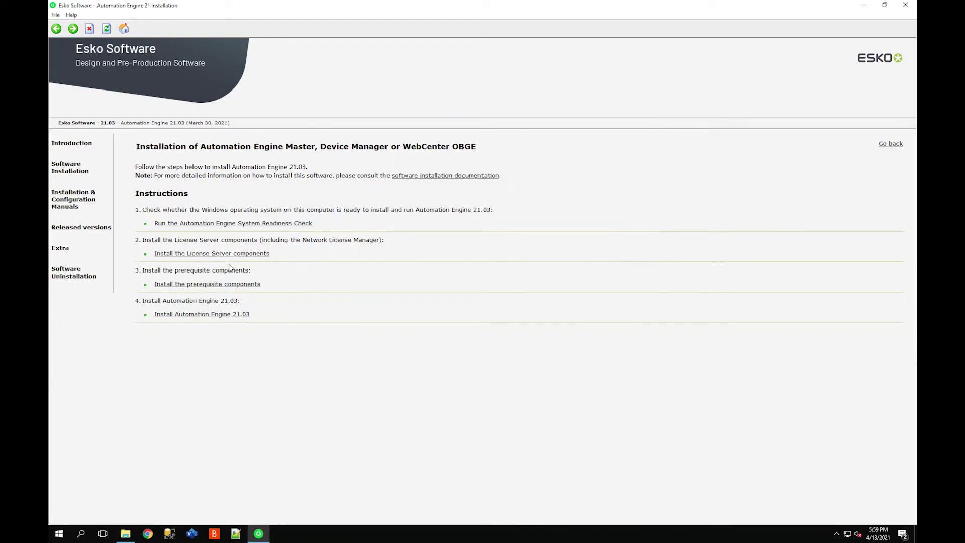
pyautogui.click(209, 254)
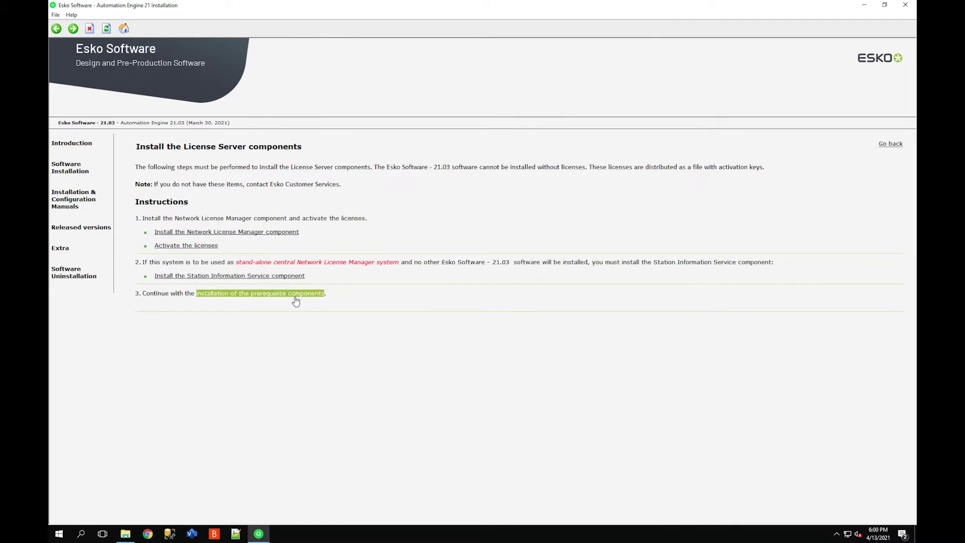
# Install the prerequisite components and acknowledge the installation report.
pyautogui.click(250, 300)
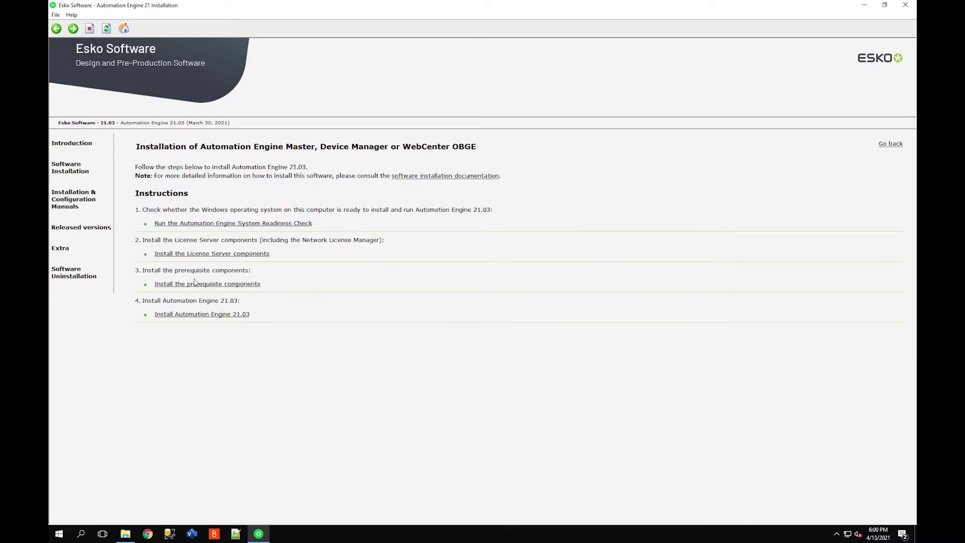
pyautogui.click(180, 285)
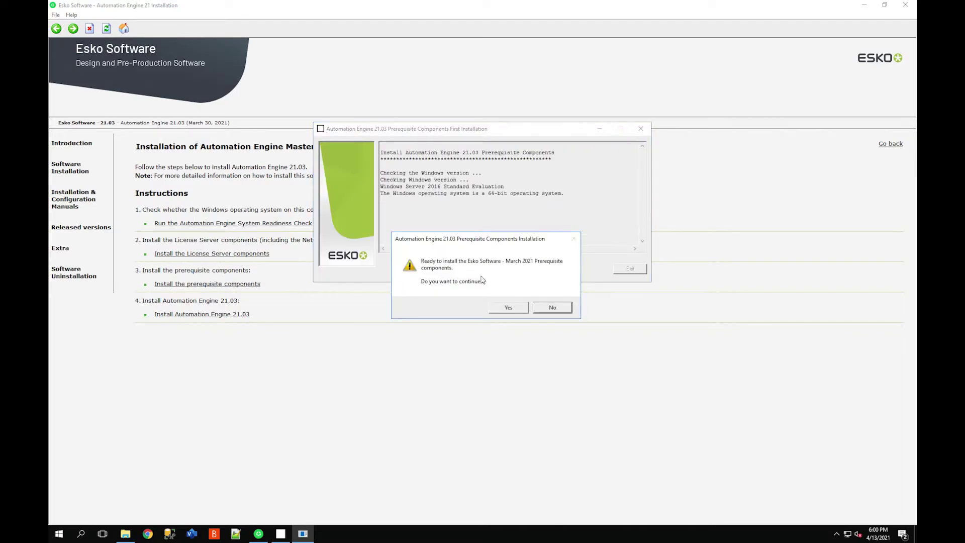
pyautogui.click(507, 308)
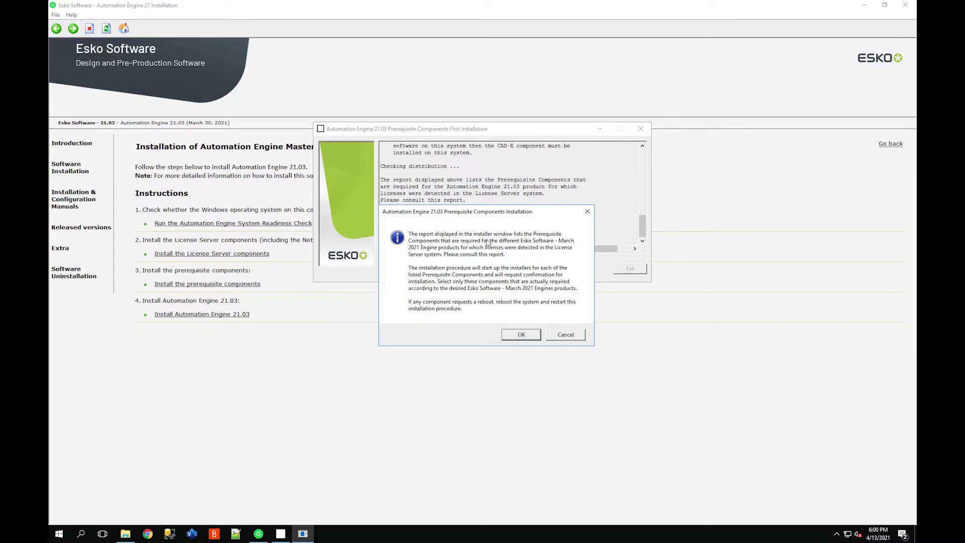
pyautogui.moveTo(483, 214); pyautogui.dragTo(477, 305)
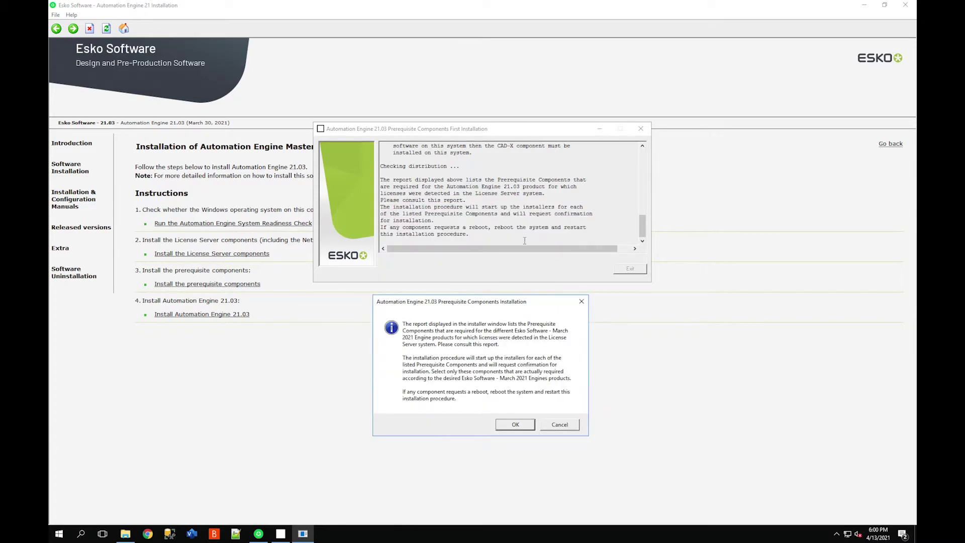
pyautogui.click(518, 426)
pyautogui.moveTo(488, 214); pyautogui.dragTo(483, 332)
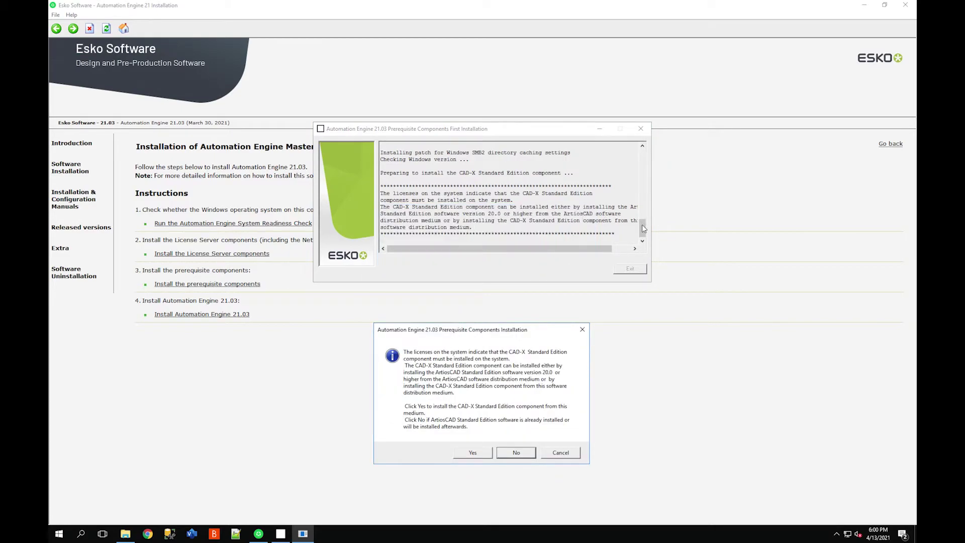
pyautogui.moveTo(644, 228); pyautogui.dragTo(642, 213)
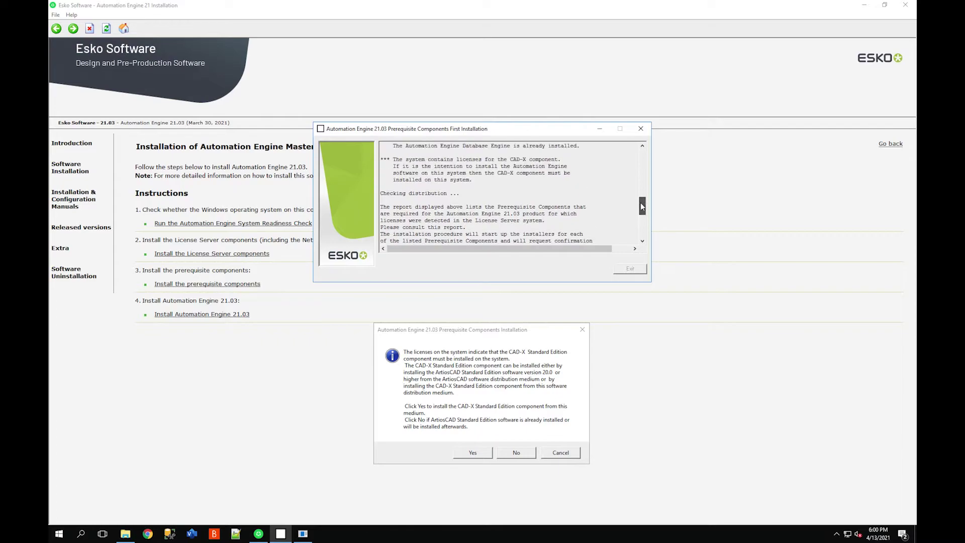
pyautogui.moveTo(641, 206); pyautogui.dragTo(636, 249)
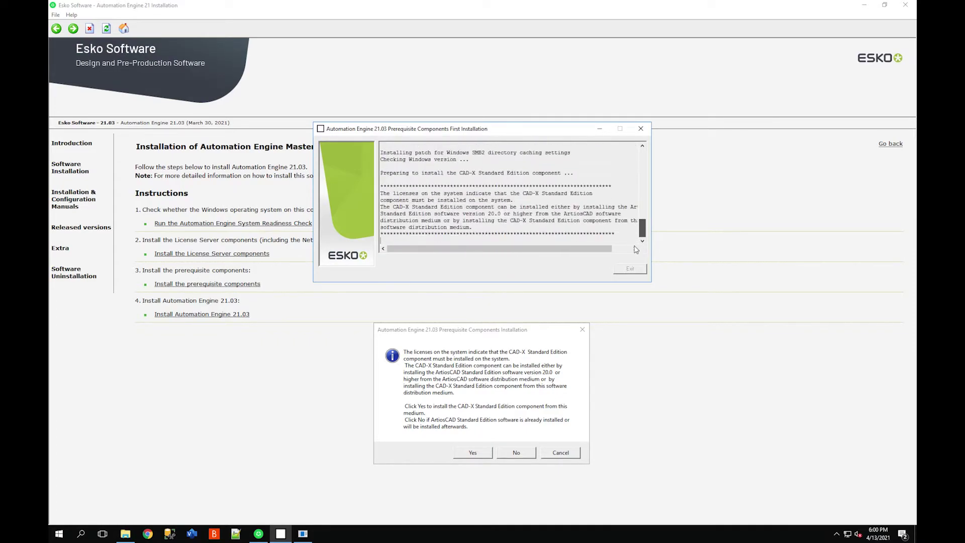
pyautogui.moveTo(539, 330); pyautogui.dragTo(552, 197)
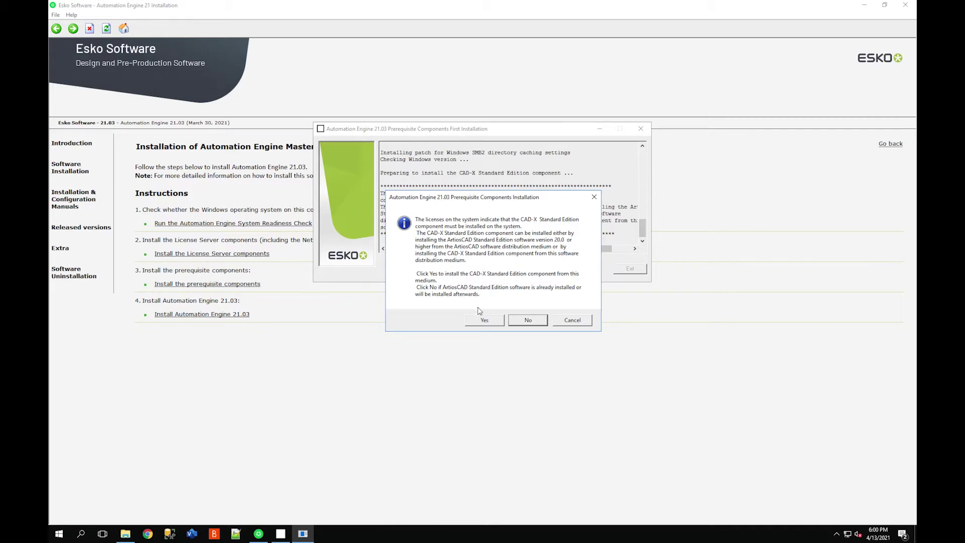
# Decline the CAD-X Standard and Enterprise Edition components and exit the prerequisite installer.
pyautogui.click(535, 323)
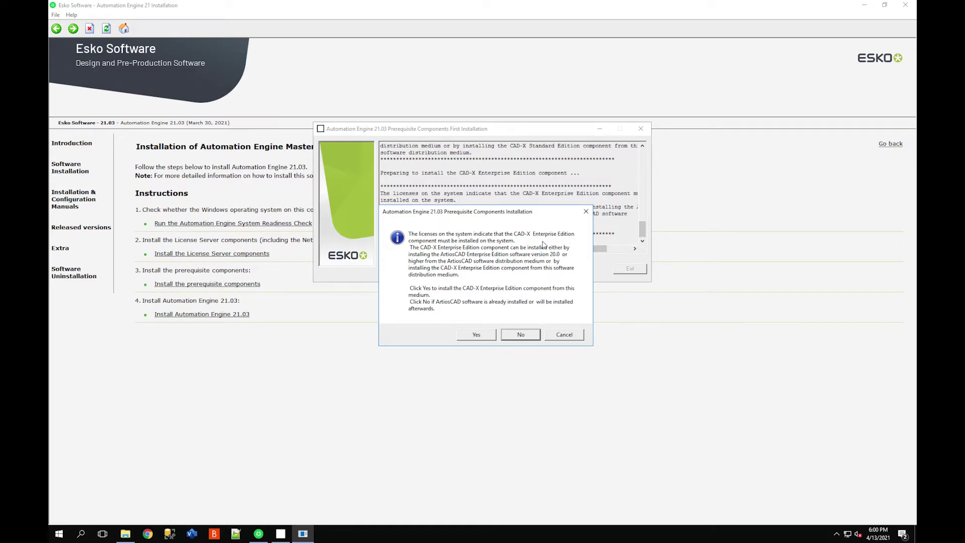
pyautogui.click(519, 335)
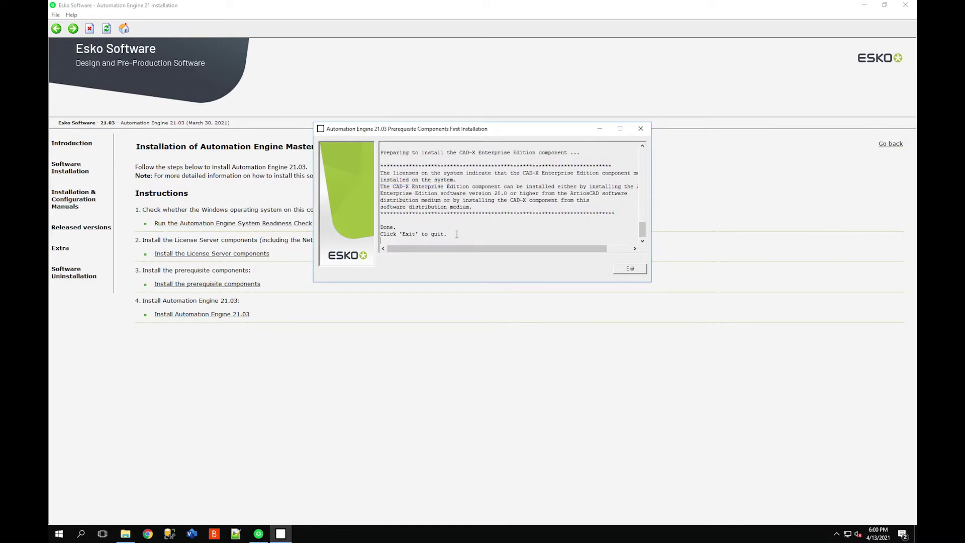
pyautogui.click(643, 271)
pyautogui.click(643, 272)
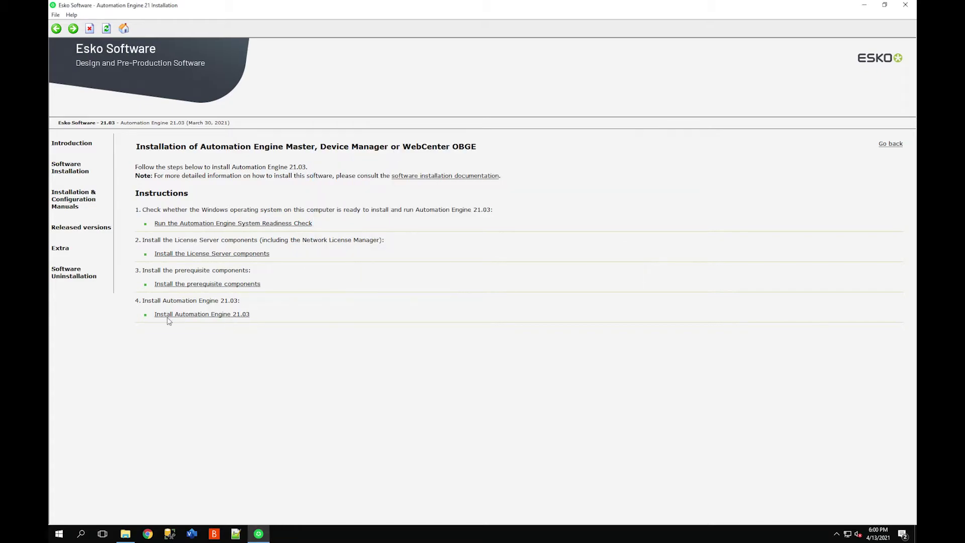
# Launch the Automation Engine 21.03 wizard, pass the system checks, and accept the licence agreement.
pyautogui.click(187, 317)
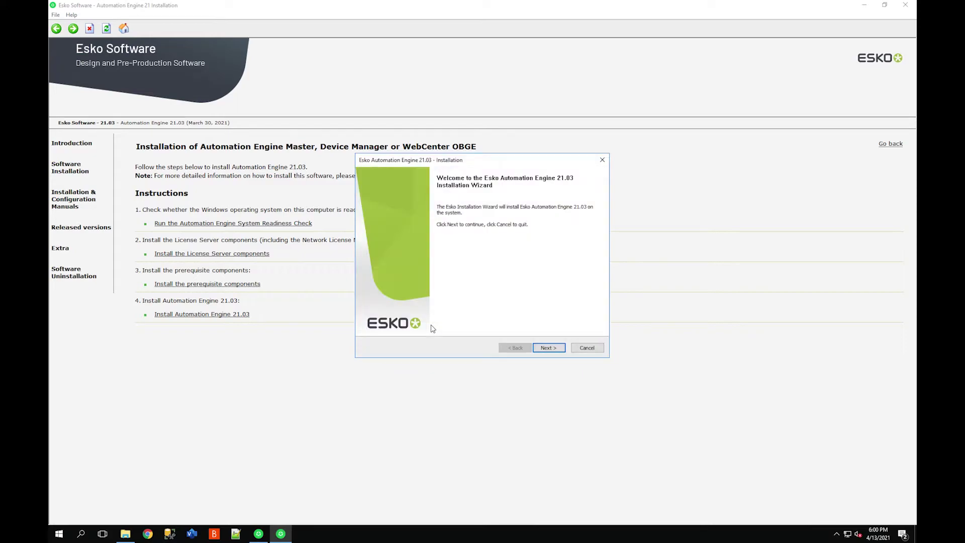
pyautogui.click(543, 348)
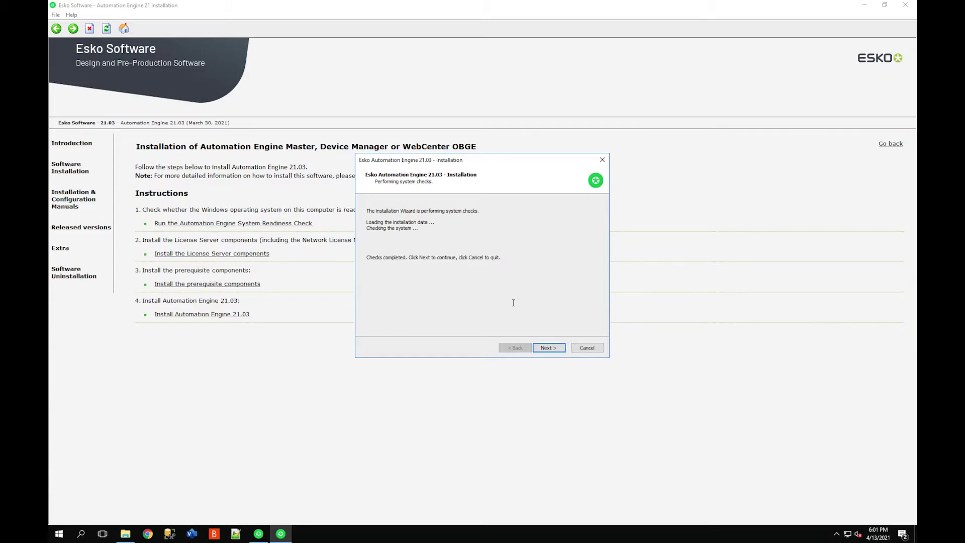
pyautogui.click(560, 349)
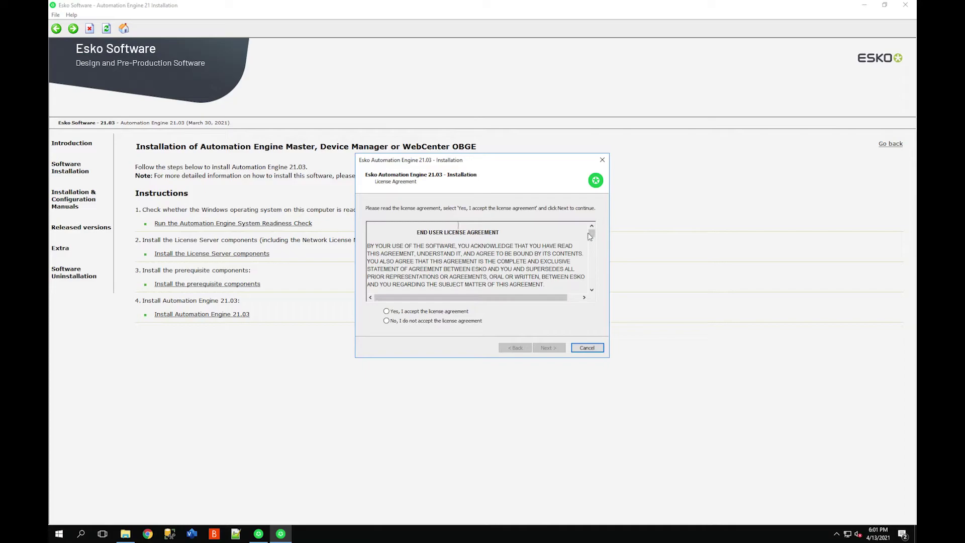
pyautogui.moveTo(591, 236); pyautogui.dragTo(484, 313)
pyautogui.click(460, 312)
pyautogui.click(557, 348)
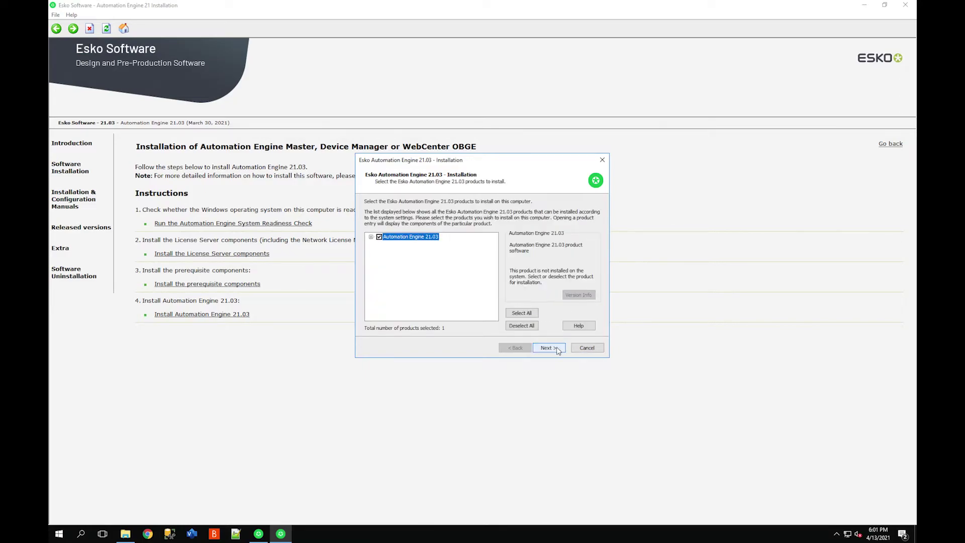
# Inspect the Automation Engine 21.03, DeskPack Container 1.0 and Common Components entries, then continue.
pyautogui.click(371, 237)
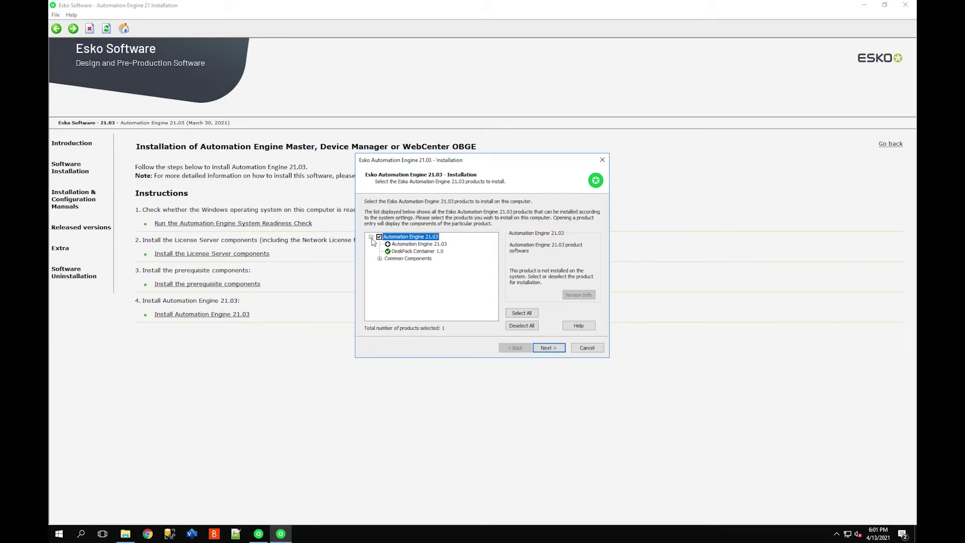
pyautogui.click(418, 244)
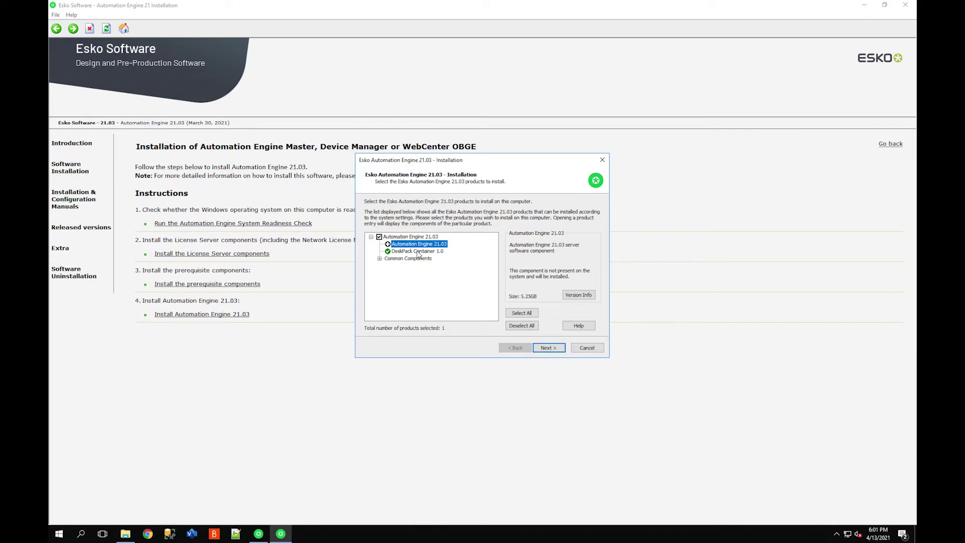
pyautogui.click(409, 252)
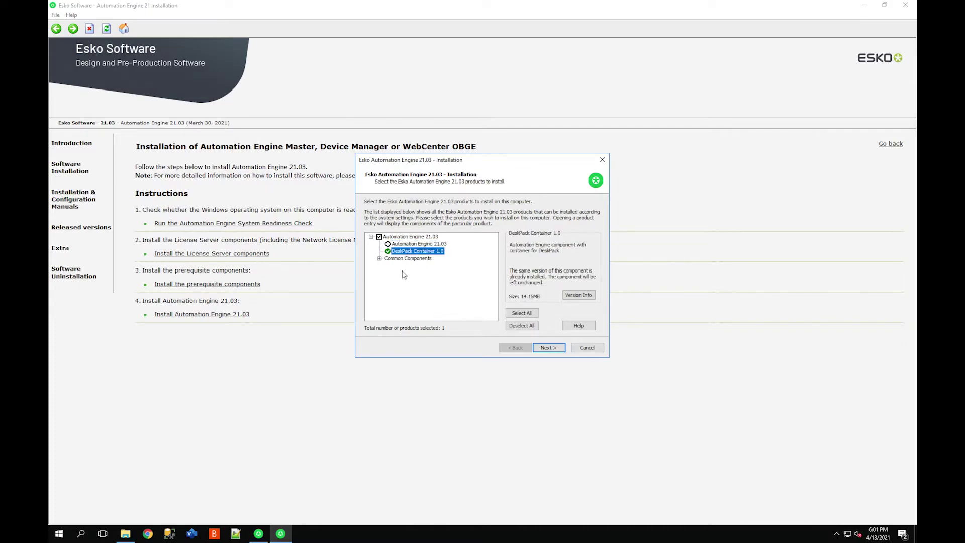
pyautogui.click(380, 258)
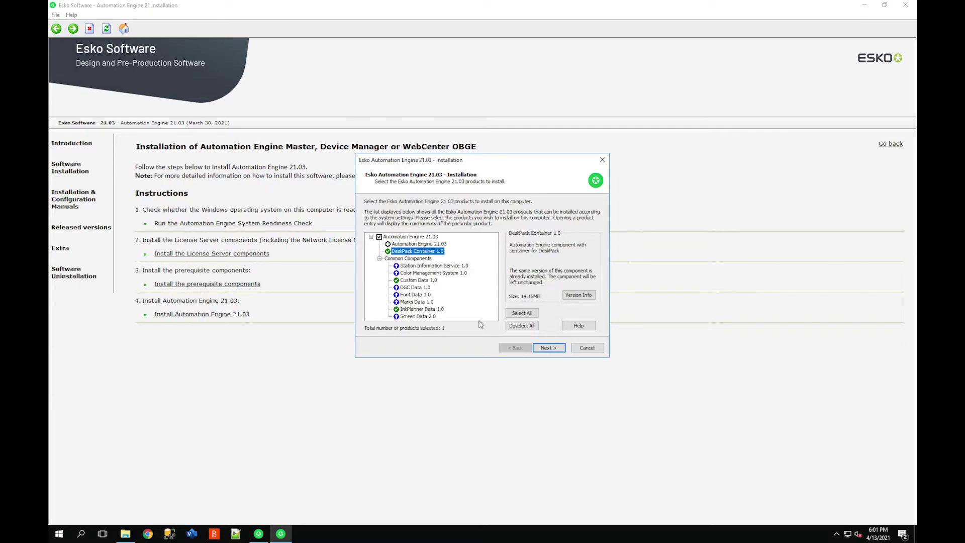
pyautogui.click(549, 347)
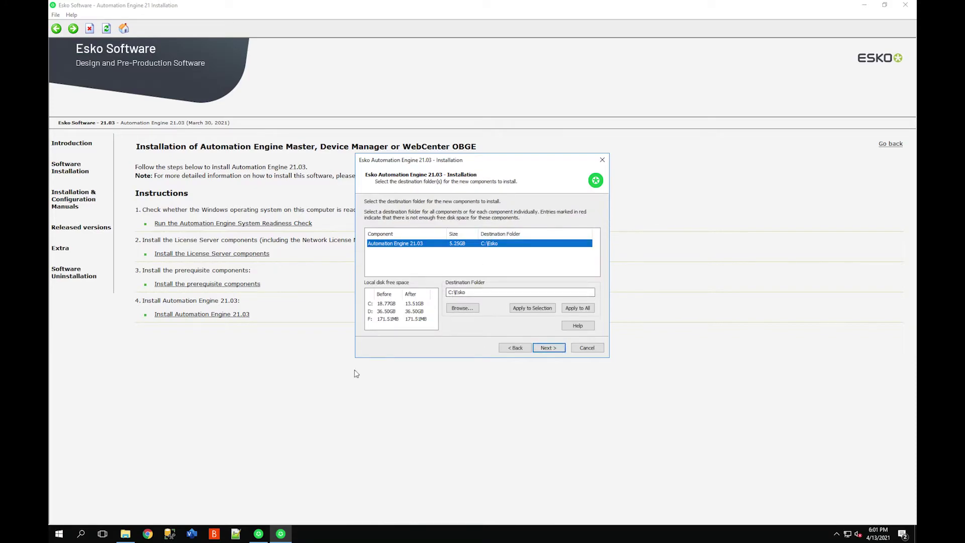
pyautogui.click(129, 538)
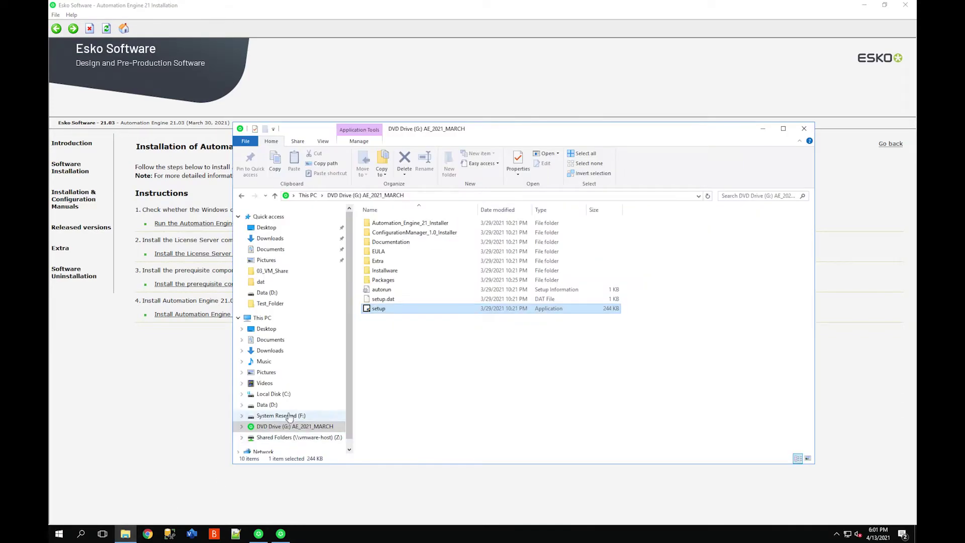
pyautogui.click(266, 405)
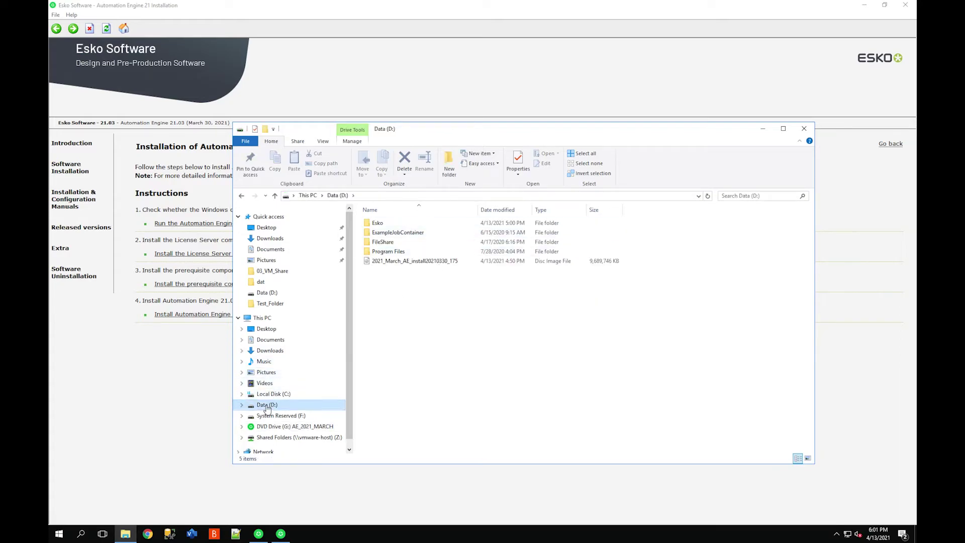
pyautogui.doubleClick(384, 224)
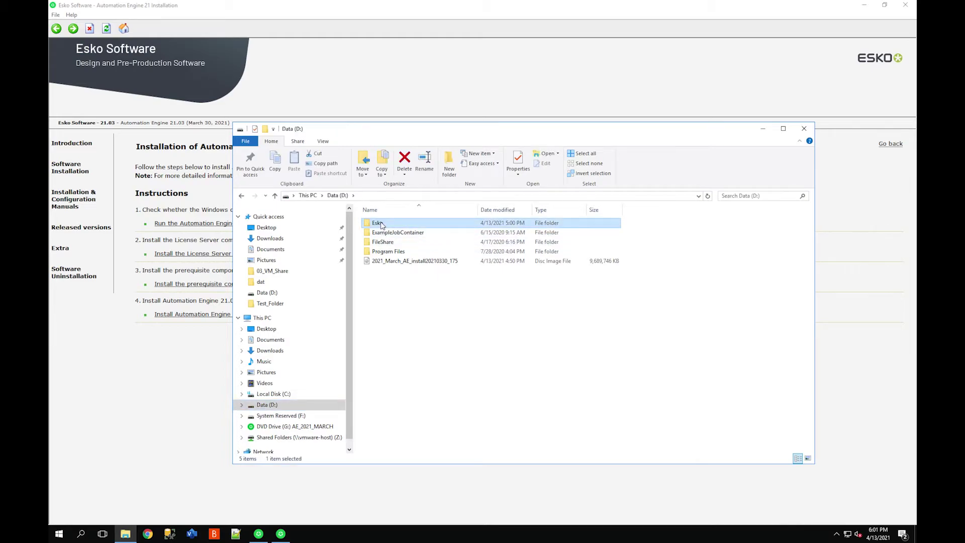
# Change the destination folder to D:\Esko for all components and start the installation.
pyautogui.click(805, 129)
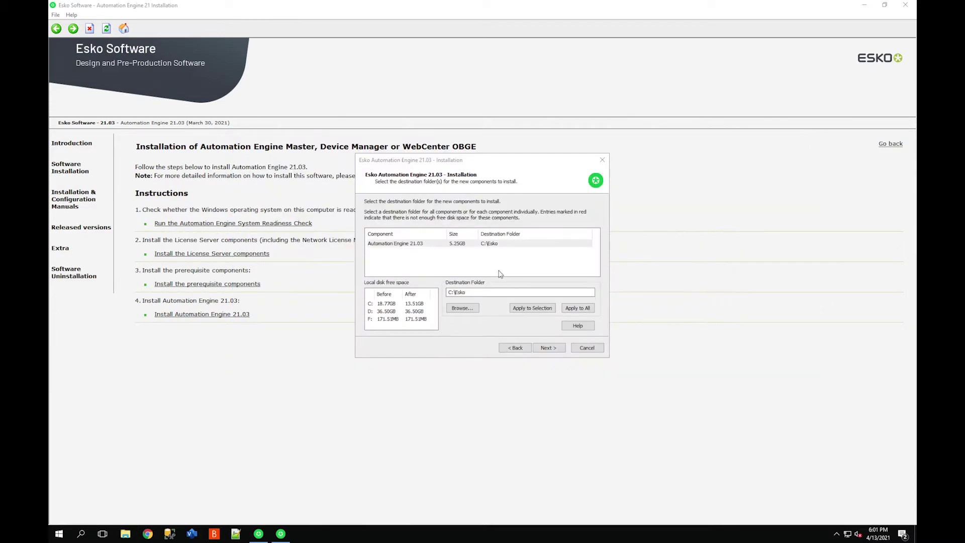
pyautogui.click(455, 292)
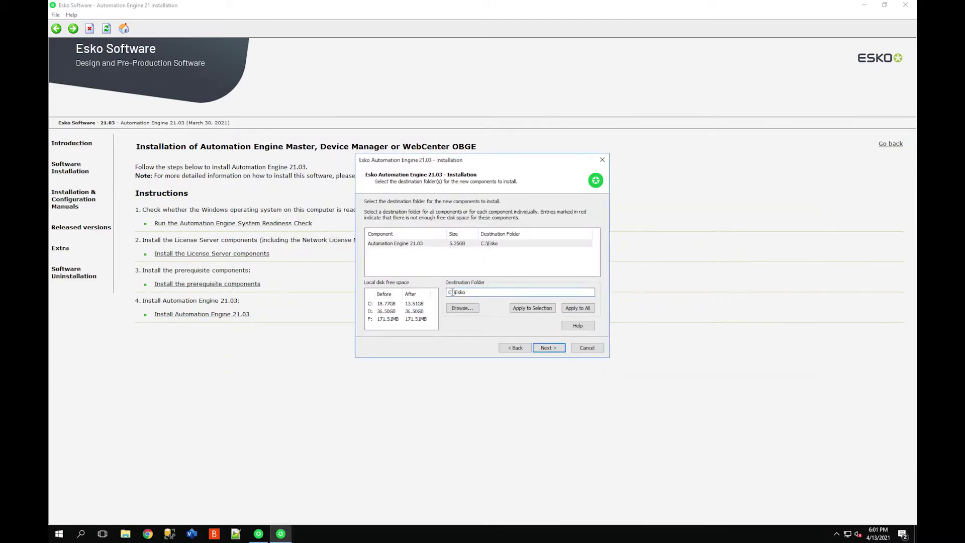
pyautogui.press('BackSpace')
pyautogui.write('D')
pyautogui.click(579, 308)
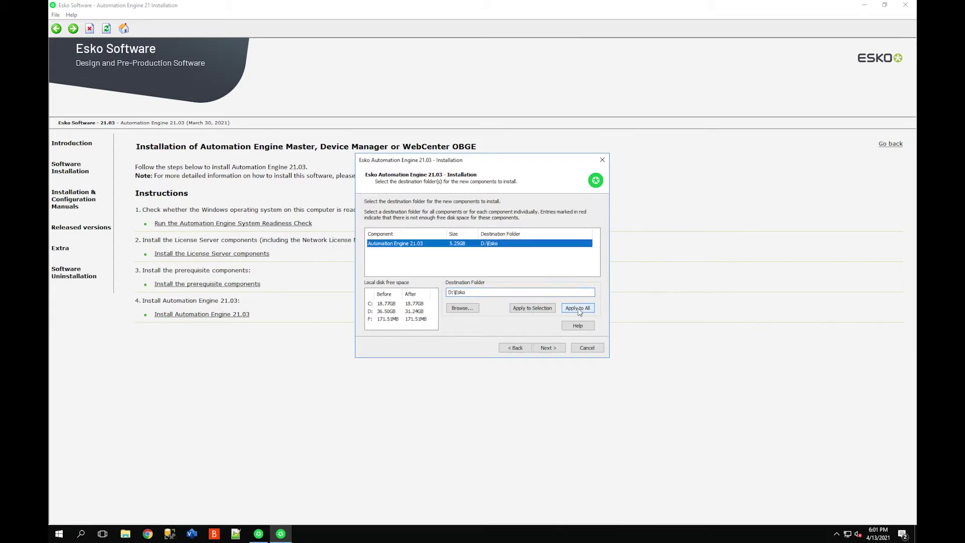
pyautogui.click(548, 348)
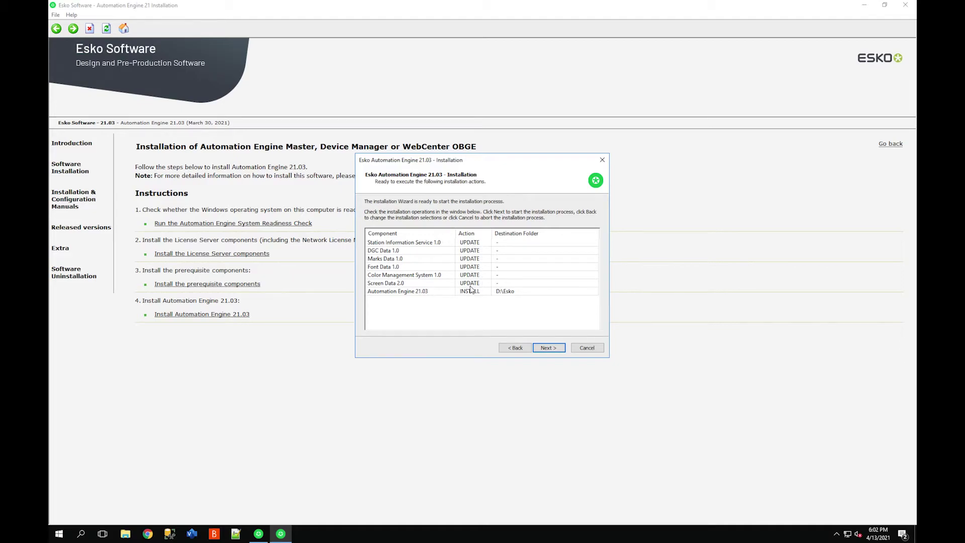
pyautogui.click(389, 293)
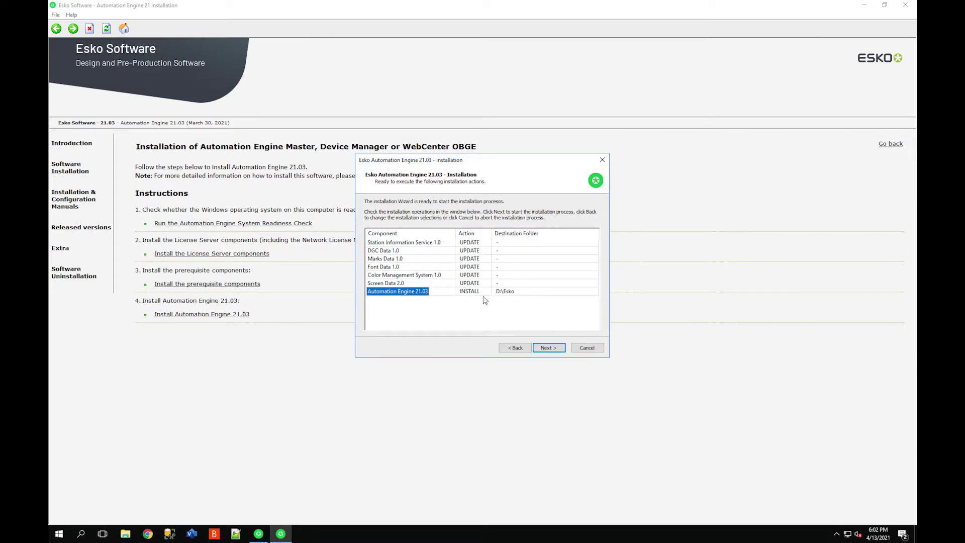
pyautogui.click(548, 348)
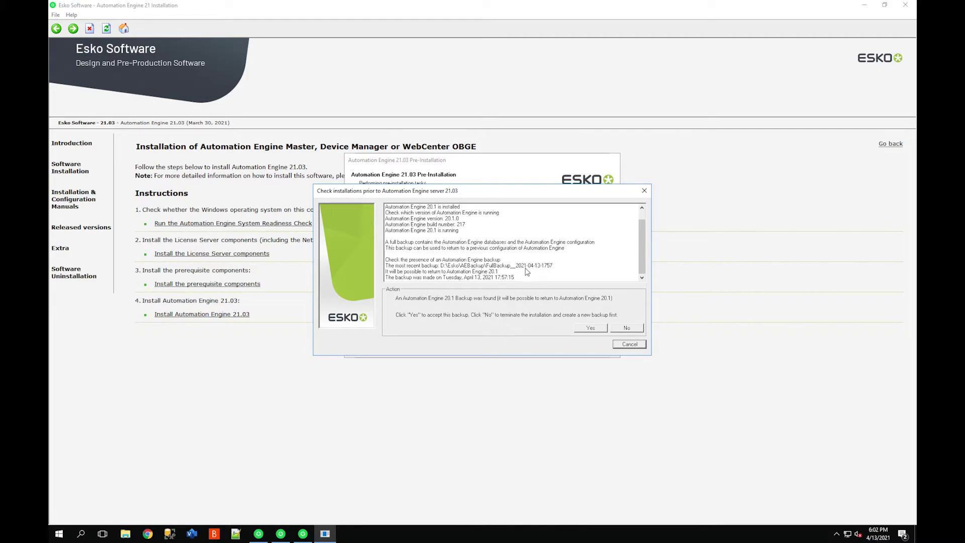
# Accept the found Automation Engine 20.1 full backup so the old server is stopped.
pyautogui.click(591, 329)
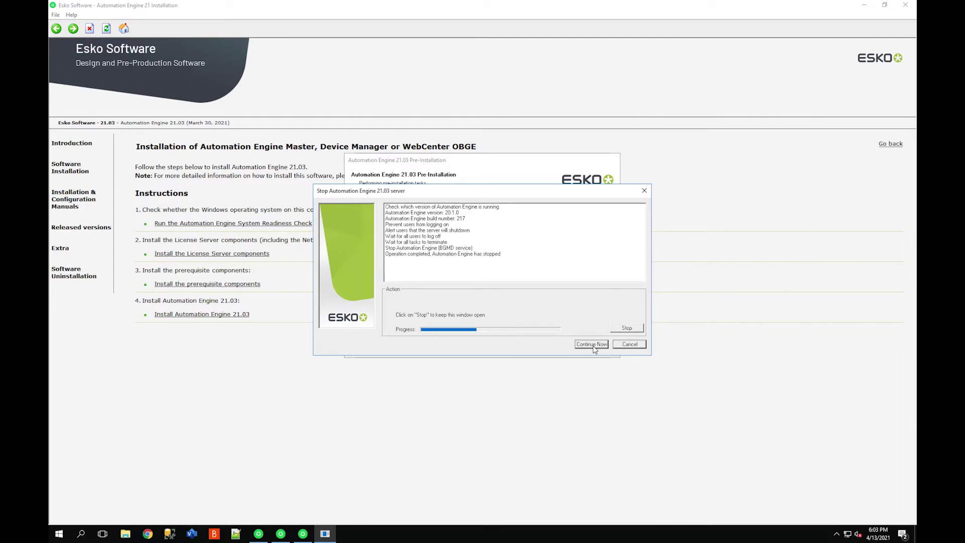
# Skip the countdown and let the installer run on to component 7 of 7, Automation Engine 21.03.
pyautogui.click(594, 346)
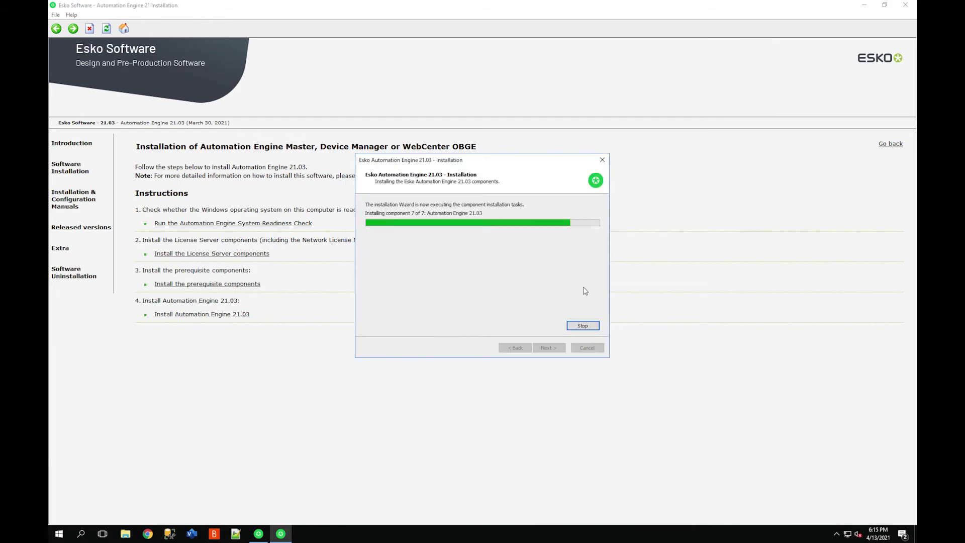
# Close the 21.03 finish dialog, cancel the auto-opened wizard, and choose to uninstall Automation Engine 20.x components.
pyautogui.click(581, 323)
pyautogui.click(597, 350)
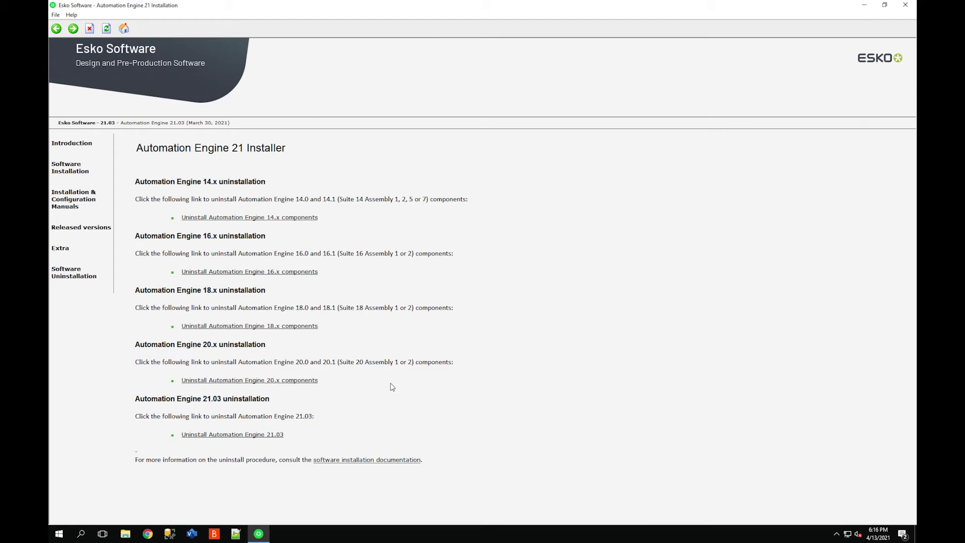
pyautogui.click(297, 381)
# Select Automation Engine 20.1, its Client and Script Runner for removal and confirm the uninstall.
pyautogui.click(549, 351)
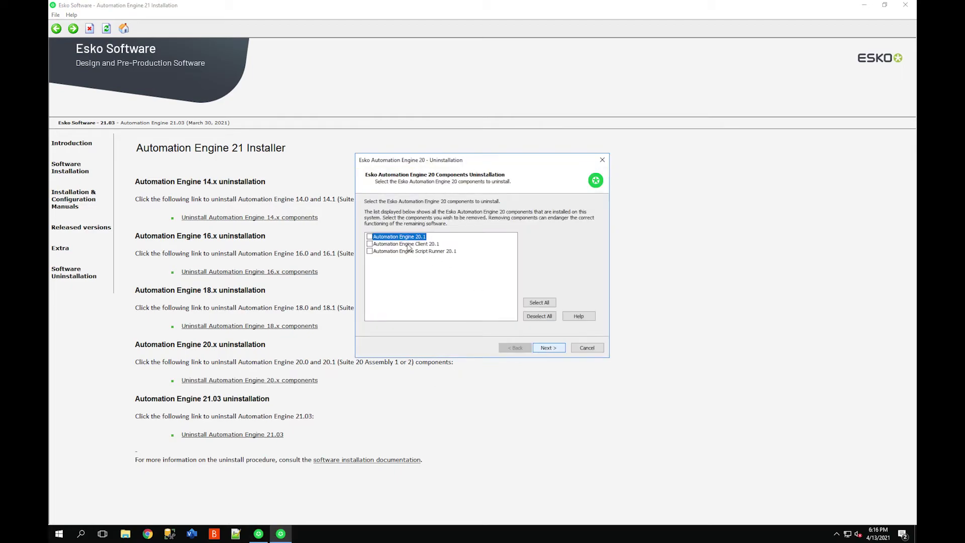
pyautogui.click(370, 237)
pyautogui.click(370, 251)
pyautogui.click(369, 251)
pyautogui.click(369, 244)
pyautogui.click(370, 250)
pyautogui.click(370, 244)
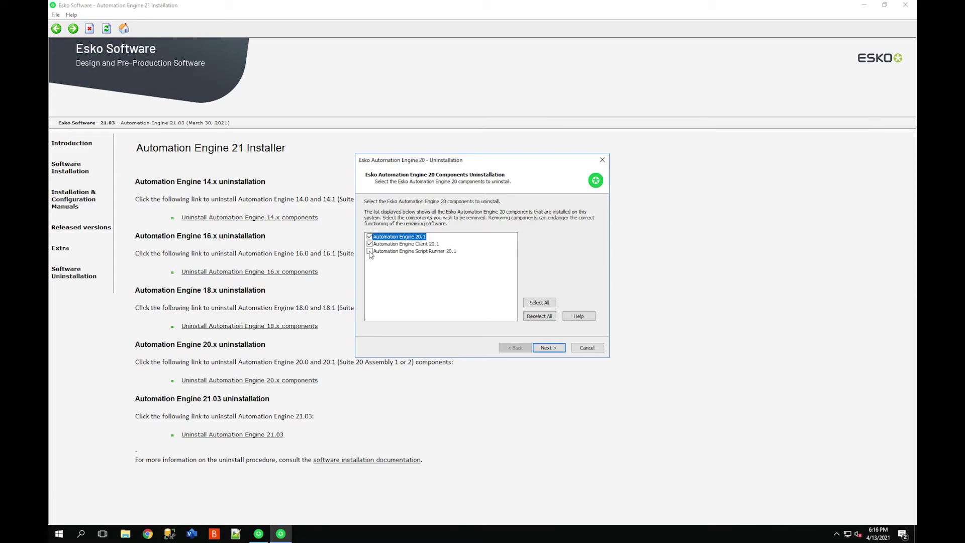
pyautogui.click(557, 349)
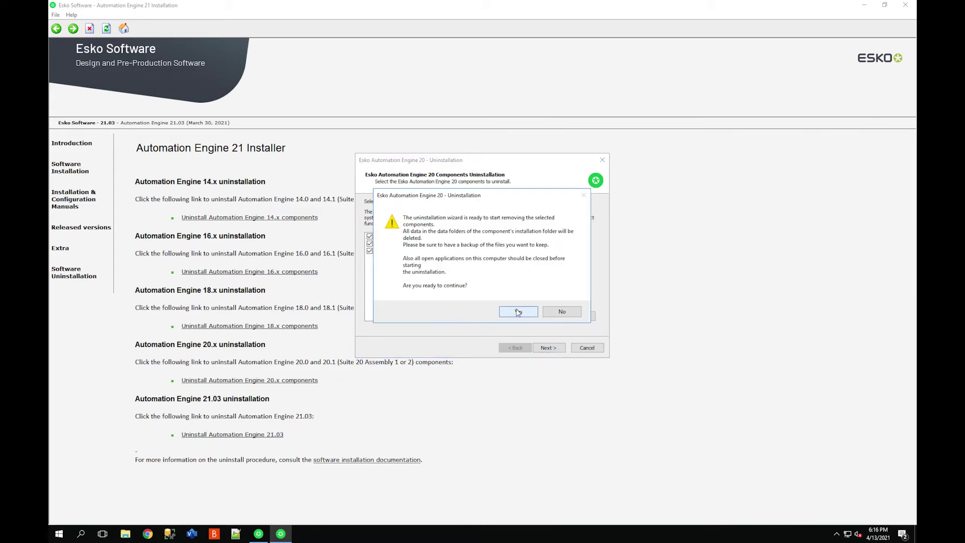
pyautogui.click(518, 311)
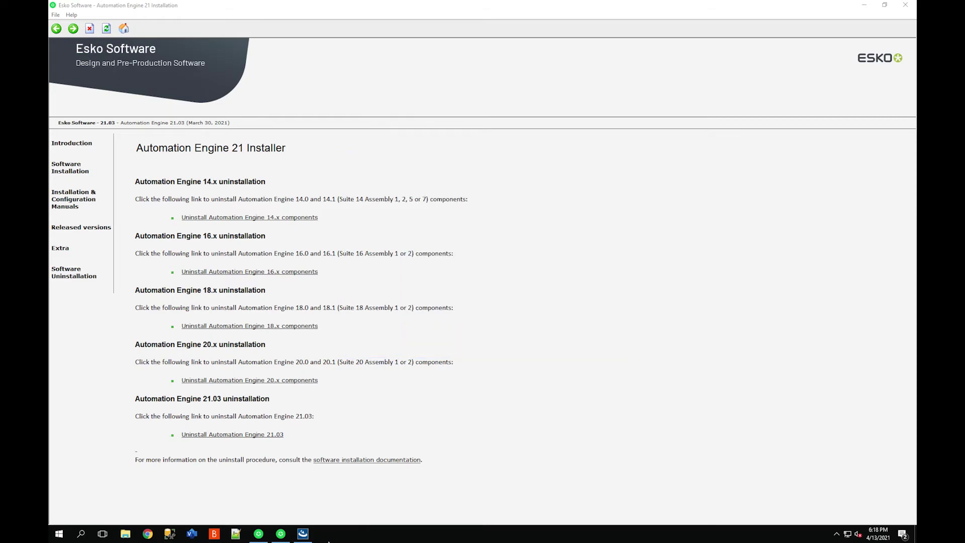
# After the AE Server Admin bookmark returns 404, change the address to rycs-esp-18:9000 and load it.
pyautogui.click(302, 534)
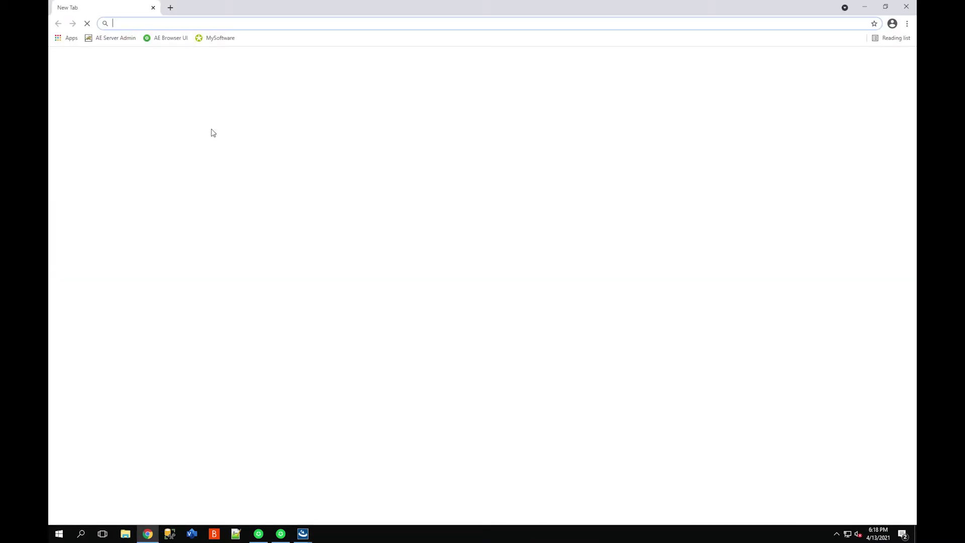
pyautogui.click(125, 42)
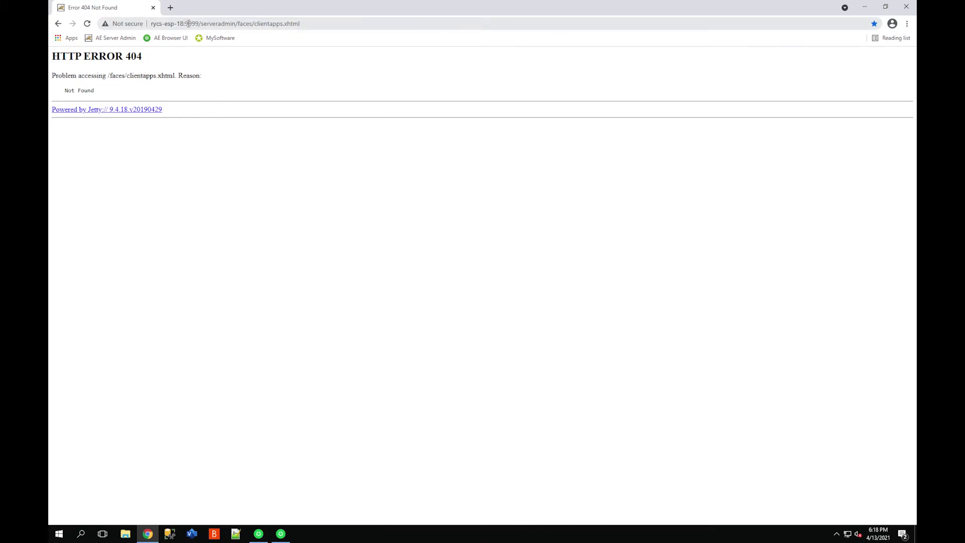
pyautogui.moveTo(187, 24); pyautogui.dragTo(339, 21)
pyautogui.write('00')
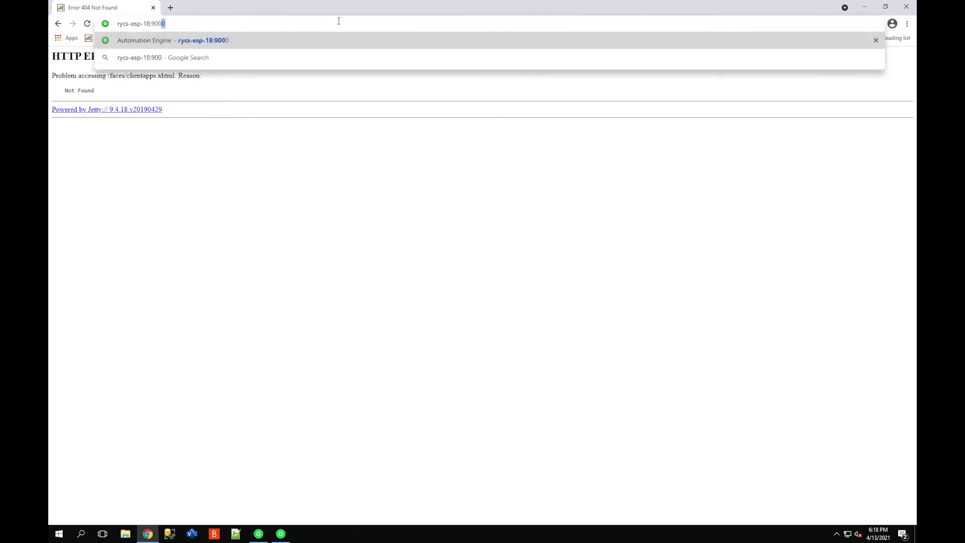
pyautogui.write('0')
pyautogui.press('Return')
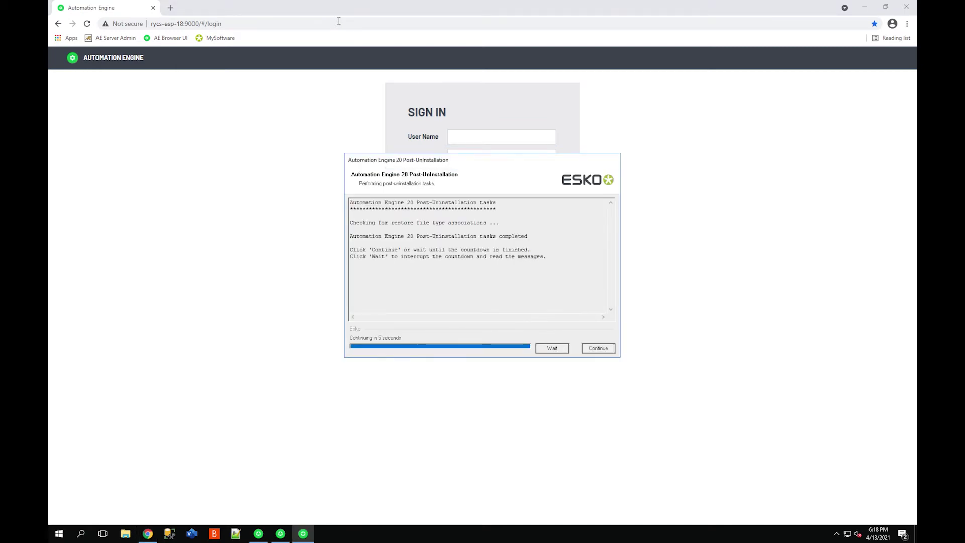
# Sign in with the system account's user name and password, then dismiss Chrome's save-password offer.
pyautogui.click(396, 56)
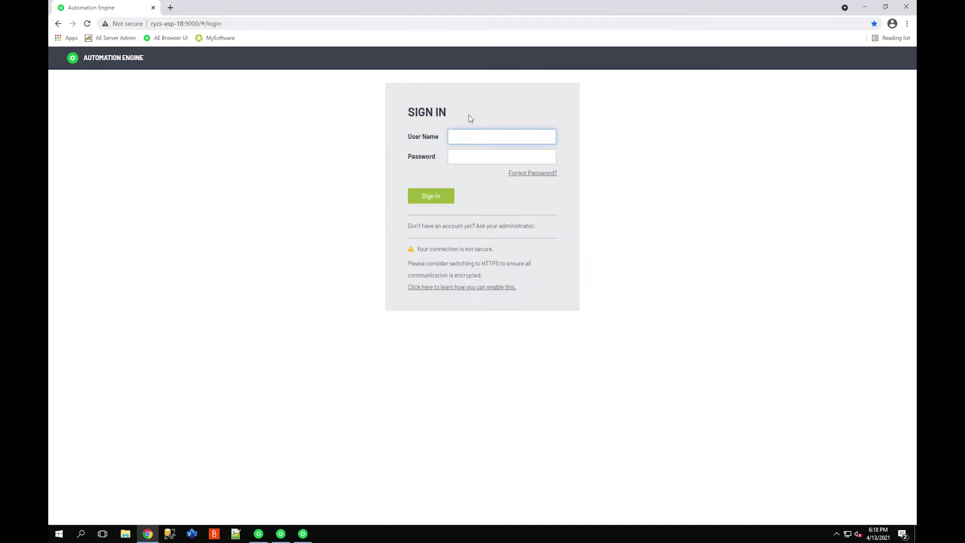
pyautogui.write('bgsystem')
pyautogui.press('Tab')
pyautogui.write('*********')
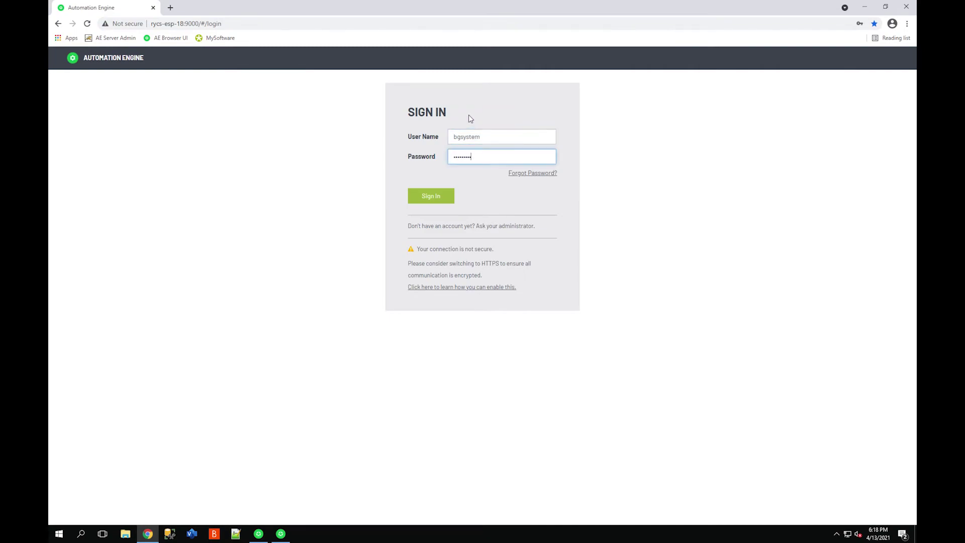
pyautogui.click(434, 198)
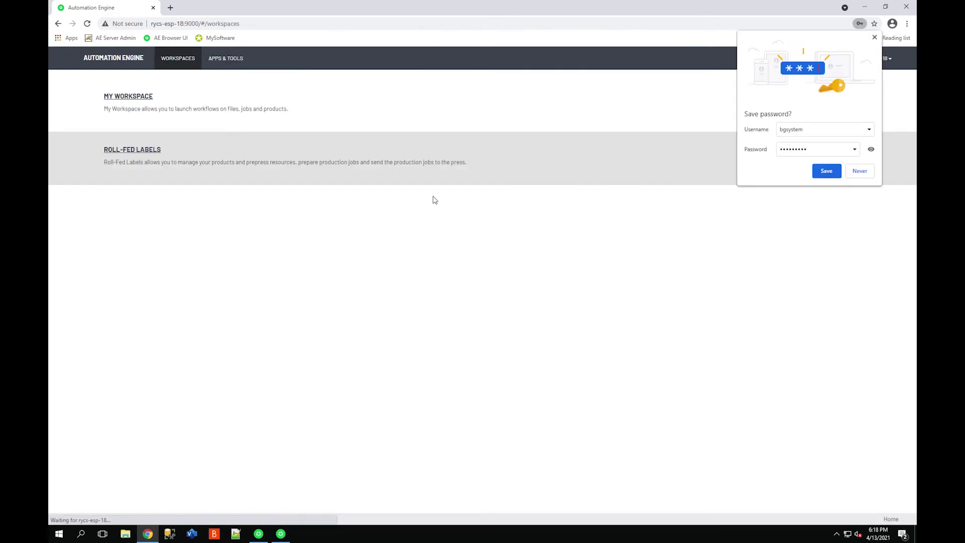
pyautogui.click(435, 86)
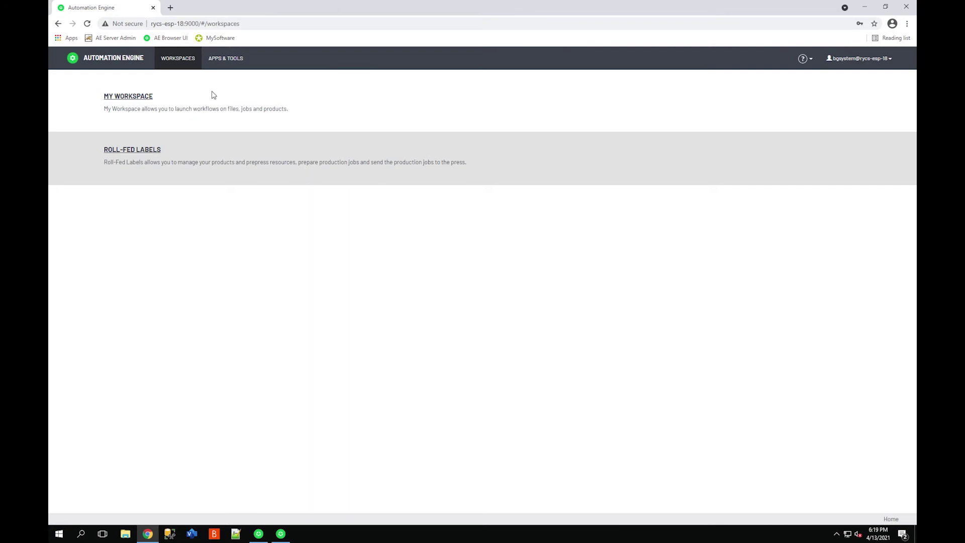
# Download the 524 MB Desktop Client Applications installer from Apps & Tools and open it.
pyautogui.click(225, 64)
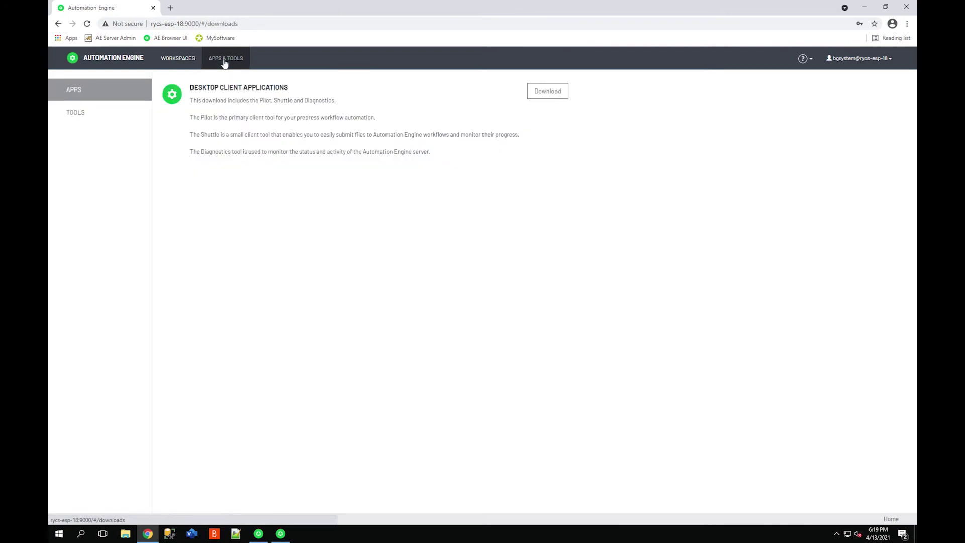
pyautogui.click(555, 99)
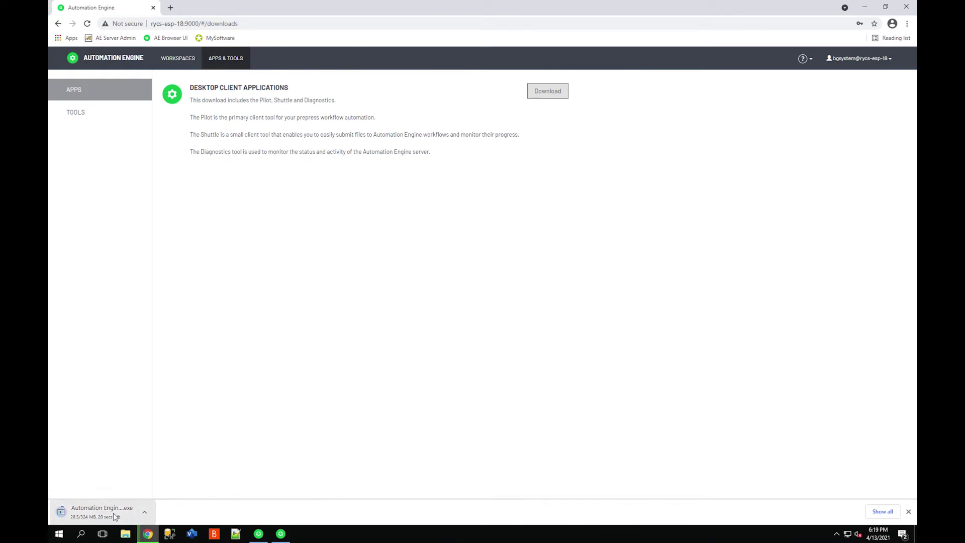
pyautogui.click(113, 115)
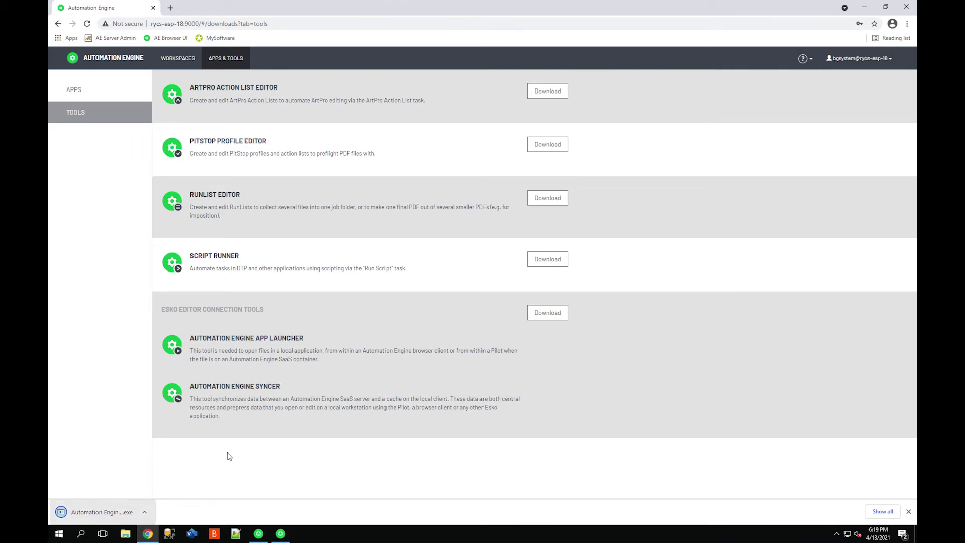
pyautogui.click(121, 510)
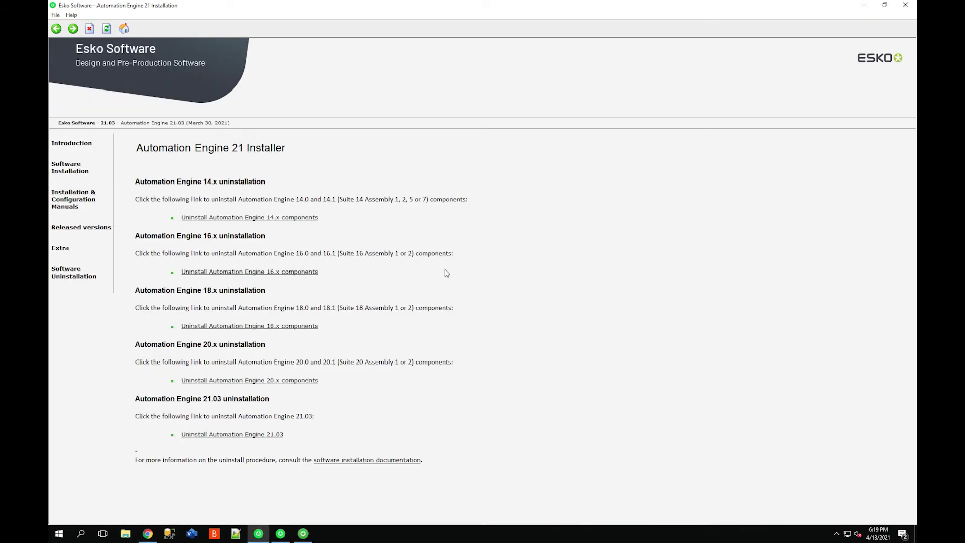
# Close the finished AE 20 uninstaller and advance the 21.03 Client wizard past welcome and system checks.
pyautogui.click(466, 186)
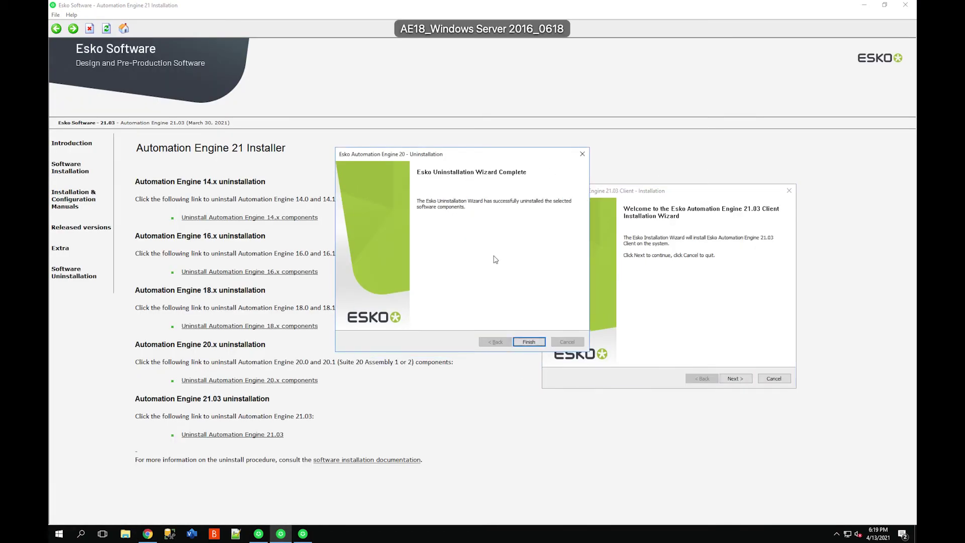
pyautogui.click(529, 342)
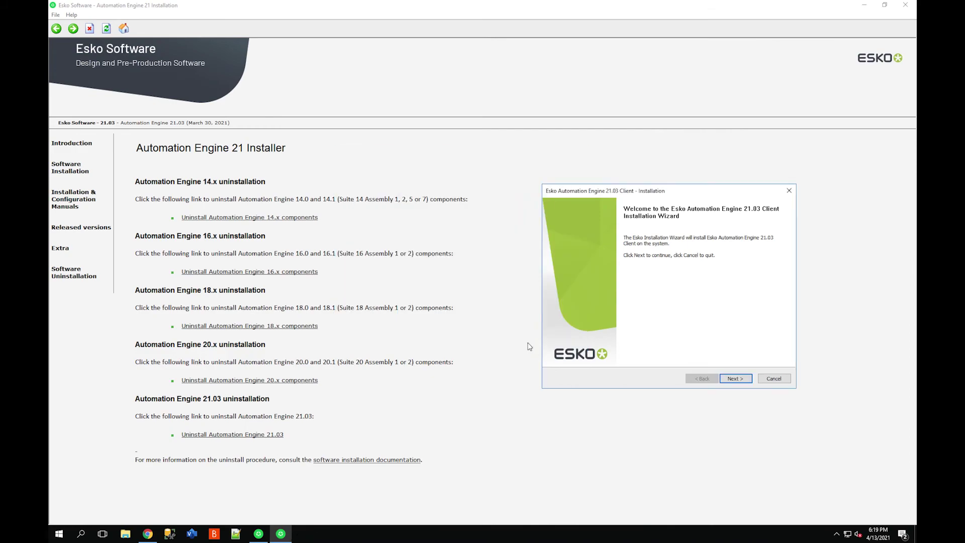
pyautogui.moveTo(708, 191); pyautogui.dragTo(520, 168)
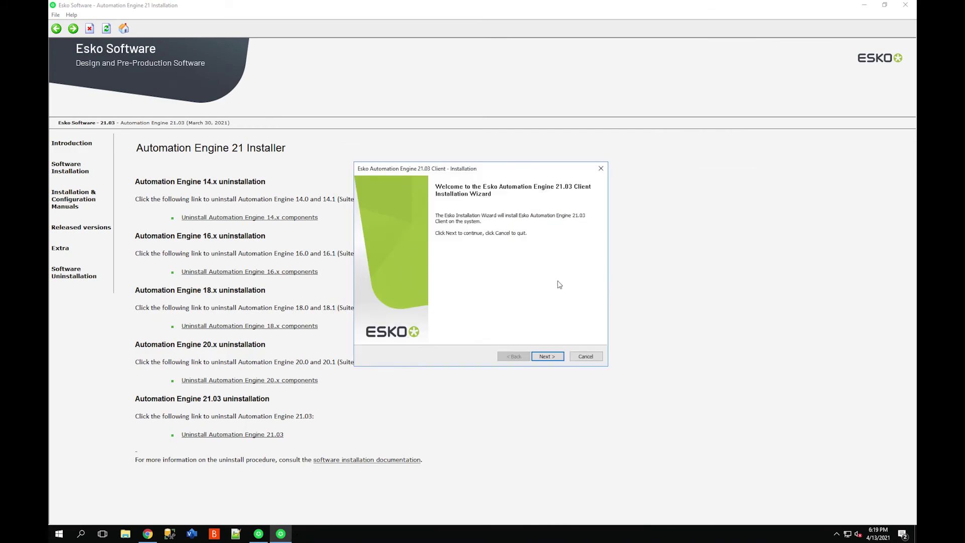
pyautogui.click(549, 359)
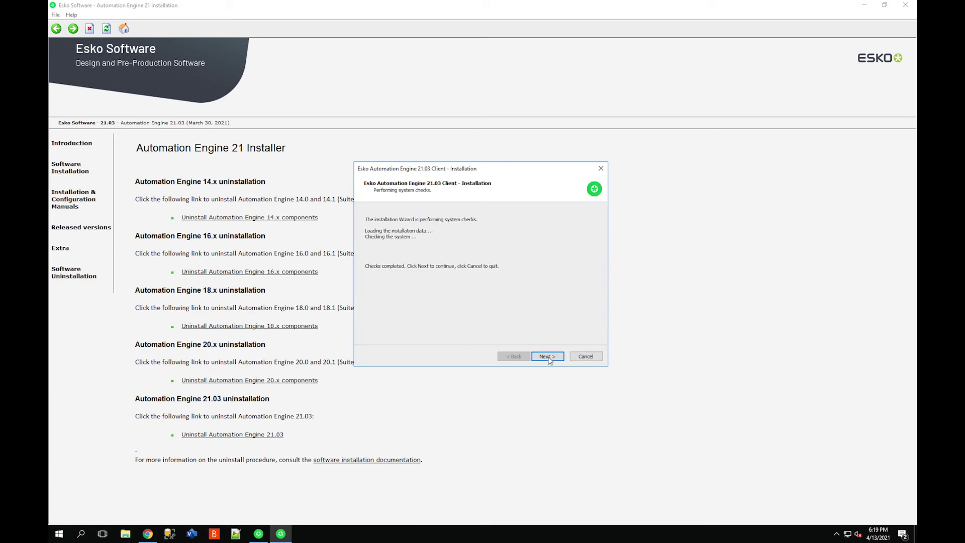
pyautogui.click(549, 359)
# Accept the licence, set D:\Esko as destination for both client components, and start installing.
pyautogui.click(436, 320)
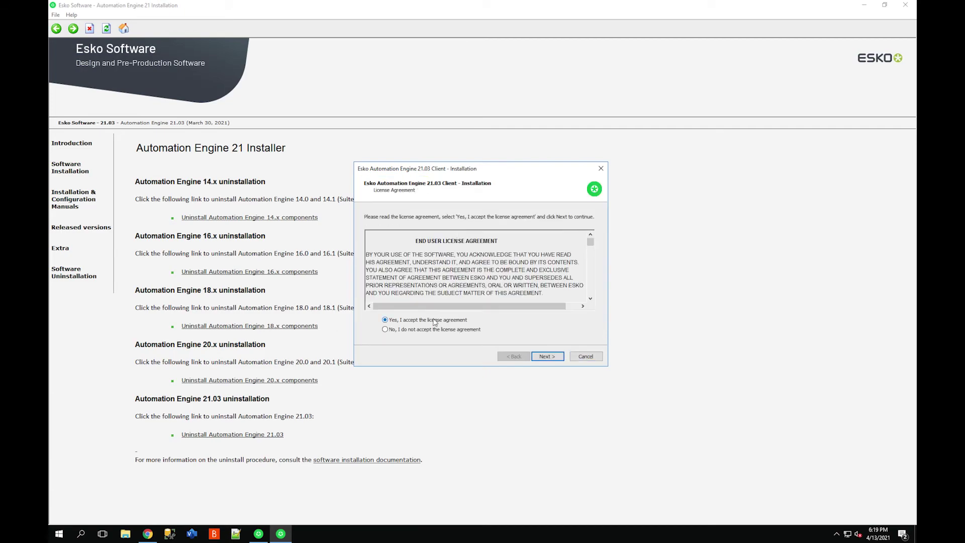
pyautogui.click(548, 357)
pyautogui.click(548, 357)
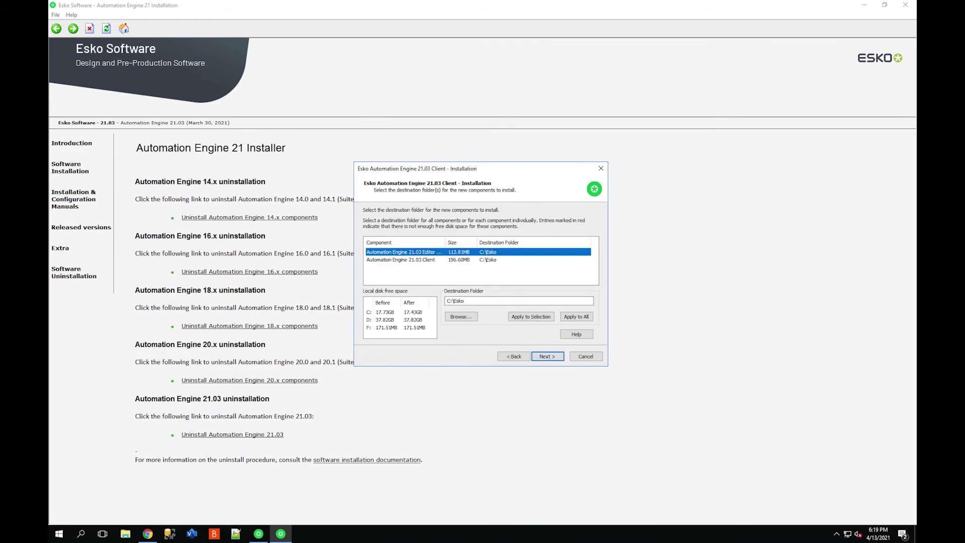
pyautogui.click(454, 301)
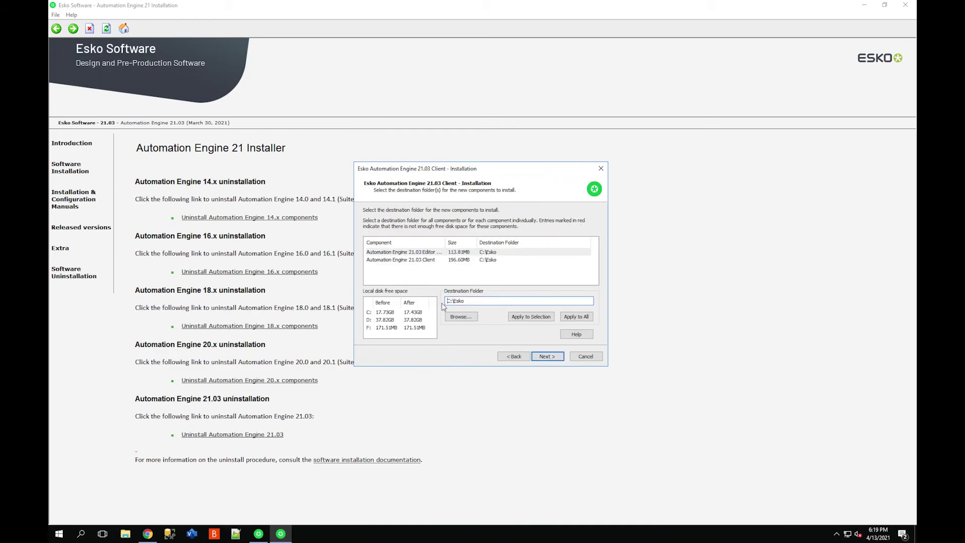
pyautogui.press('BackSpace')
pyautogui.write('D')
pyautogui.click(578, 319)
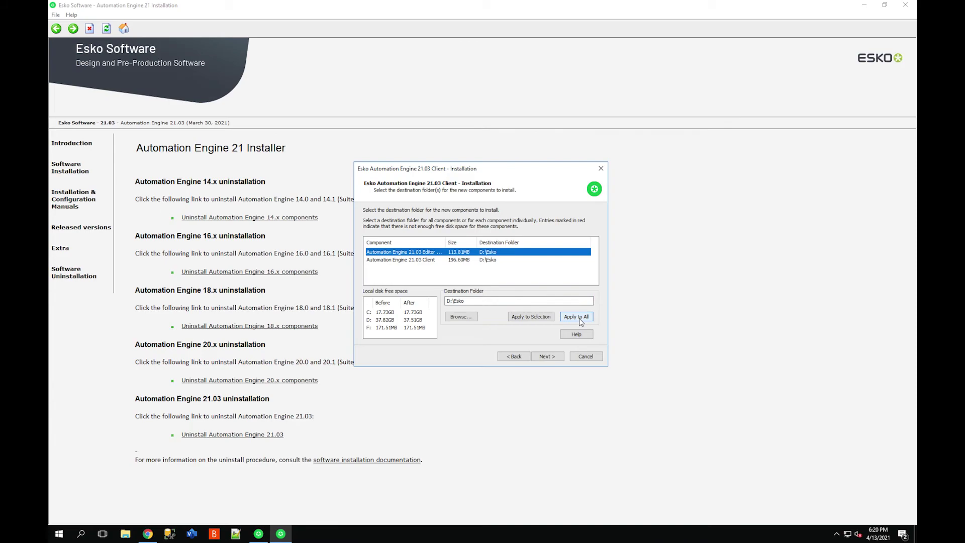
pyautogui.click(552, 360)
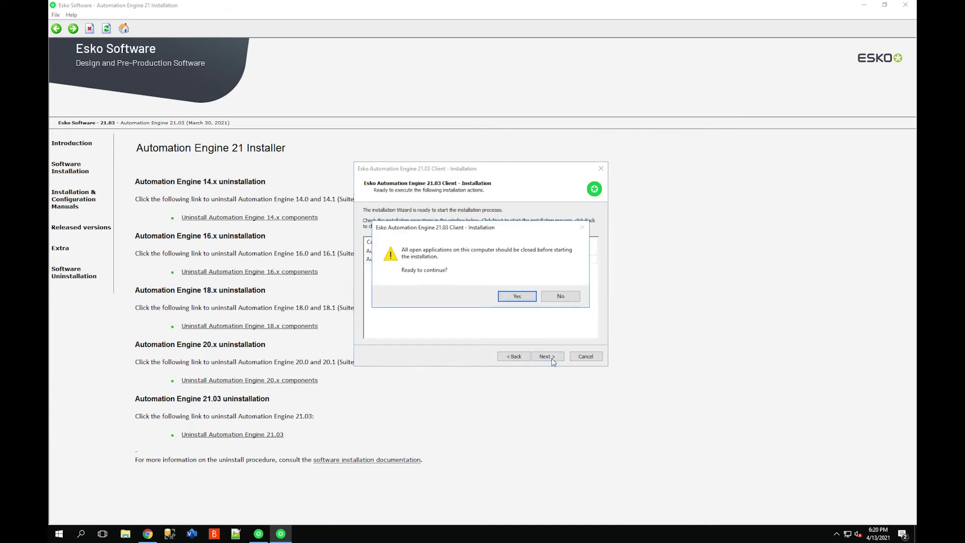
pyautogui.click(524, 295)
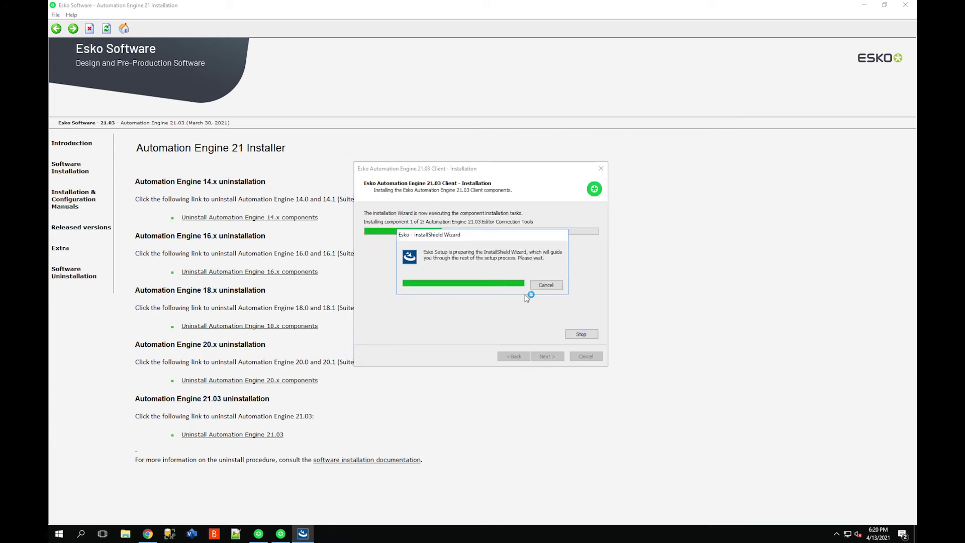
# Close the AE 21 installer, continue past the redistributables log, and finish the client install.
pyautogui.click(905, 5)
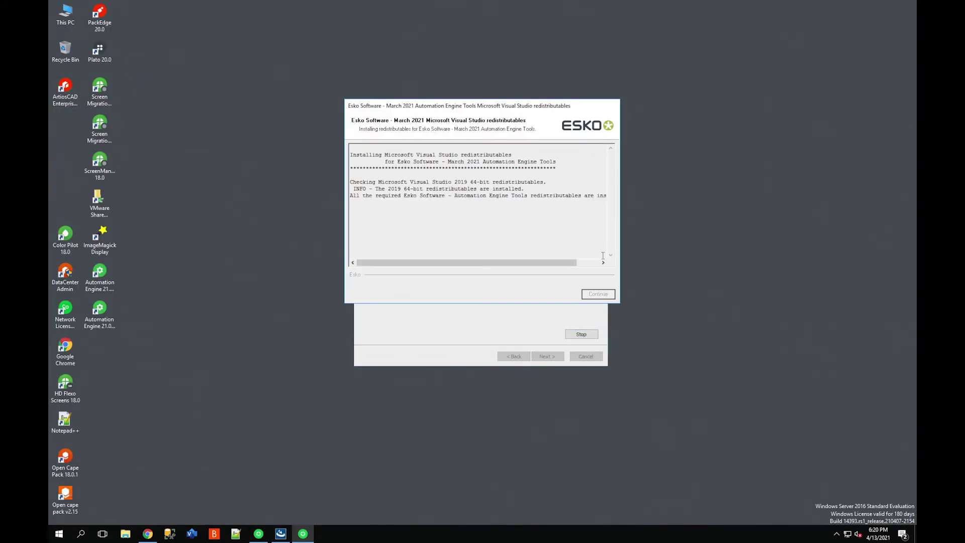
pyautogui.click(596, 294)
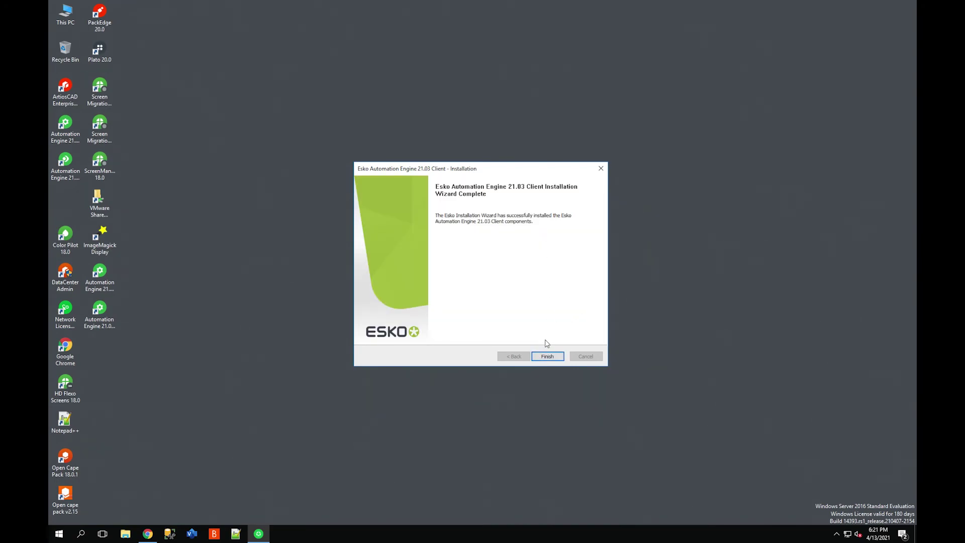
pyautogui.click(547, 356)
# Launch Automation Engine 21.03 Pilot and enter rycs-esp-18 as the server.
pyautogui.click(71, 180)
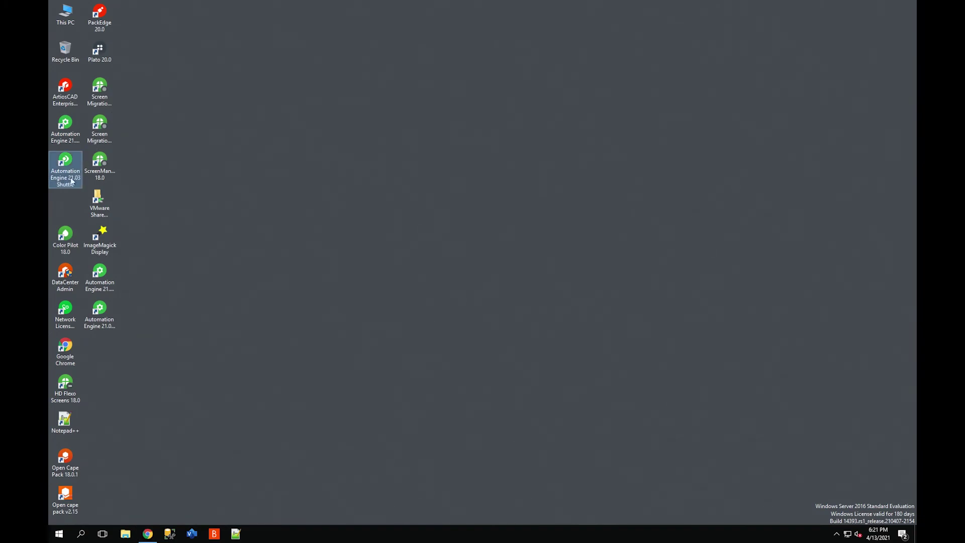
pyautogui.click(72, 146)
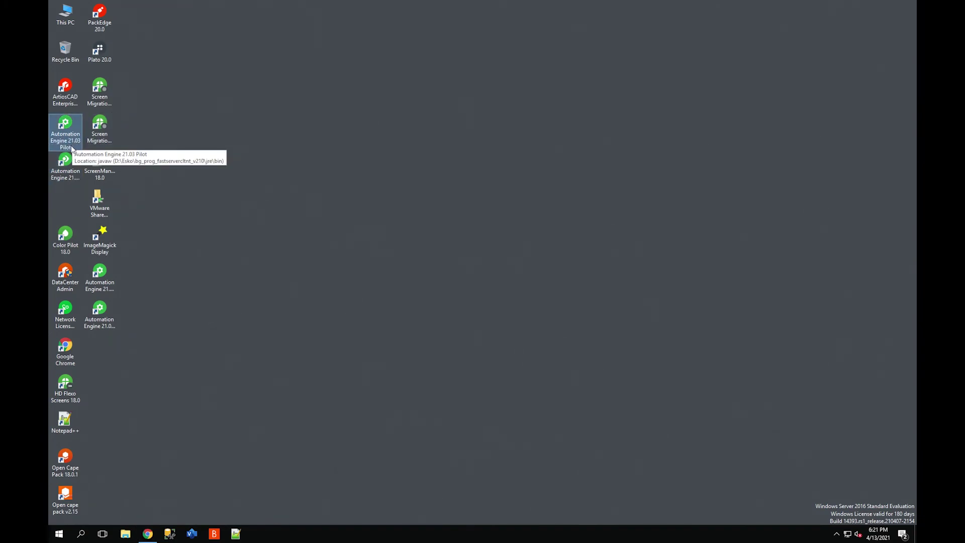
pyautogui.doubleClick(72, 146)
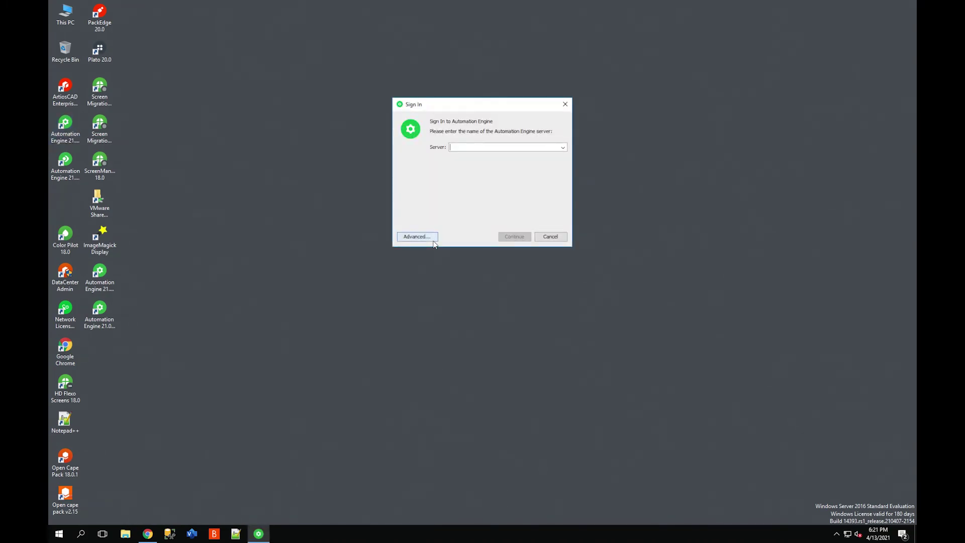
pyautogui.click(559, 146)
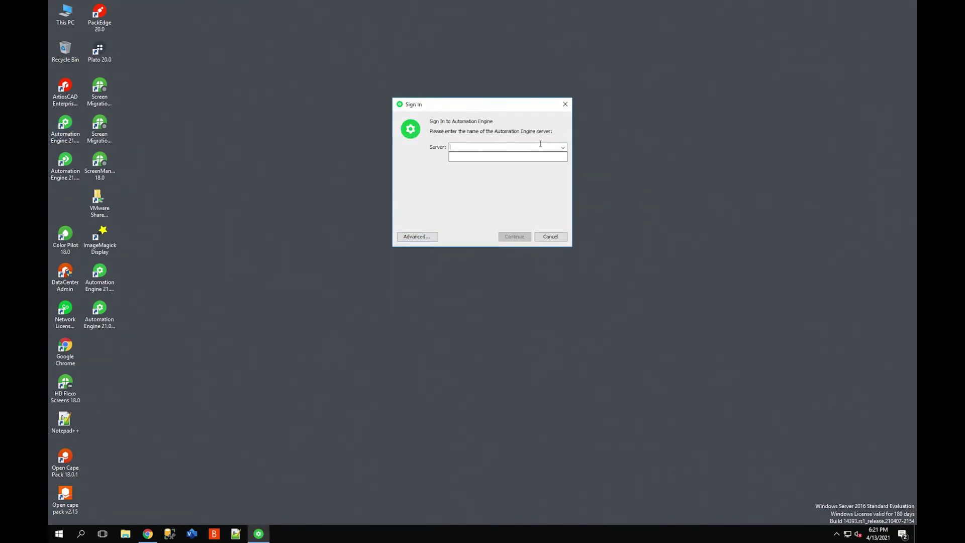
pyautogui.write('rycs-esp-18')
pyautogui.press('Return')
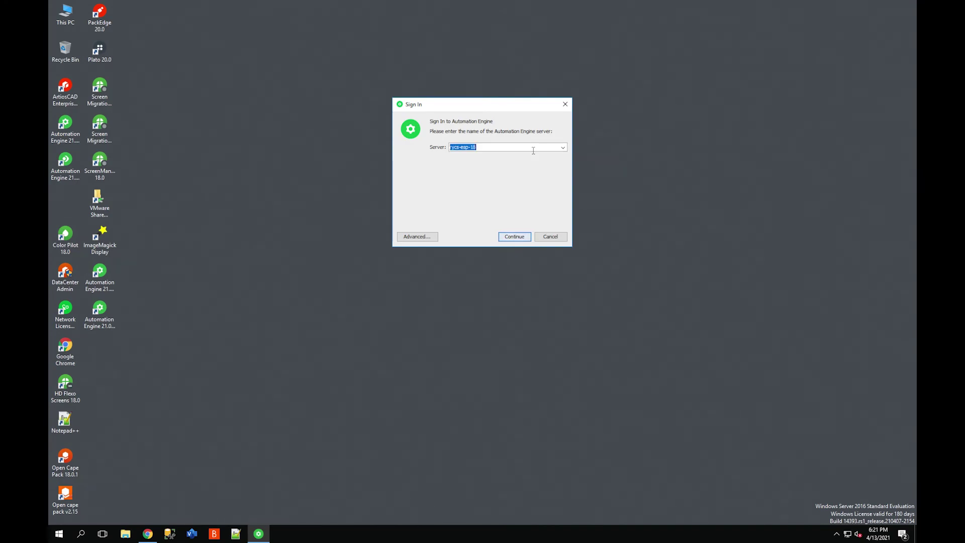
# Connect and sign in with the account password, let the job folders load, then close Pilot.
pyautogui.click(527, 236)
pyautogui.write('rycs')
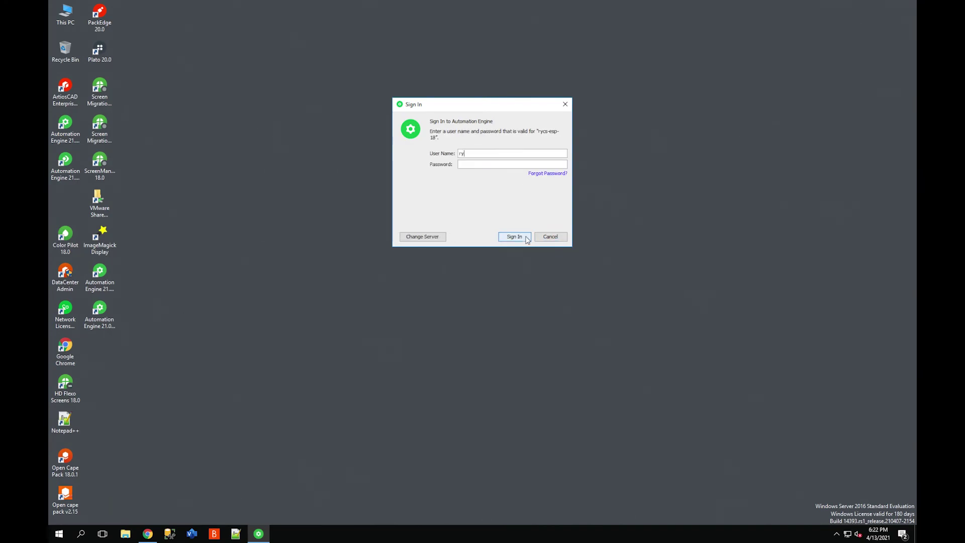
pyautogui.write('•••••')
pyautogui.click(515, 236)
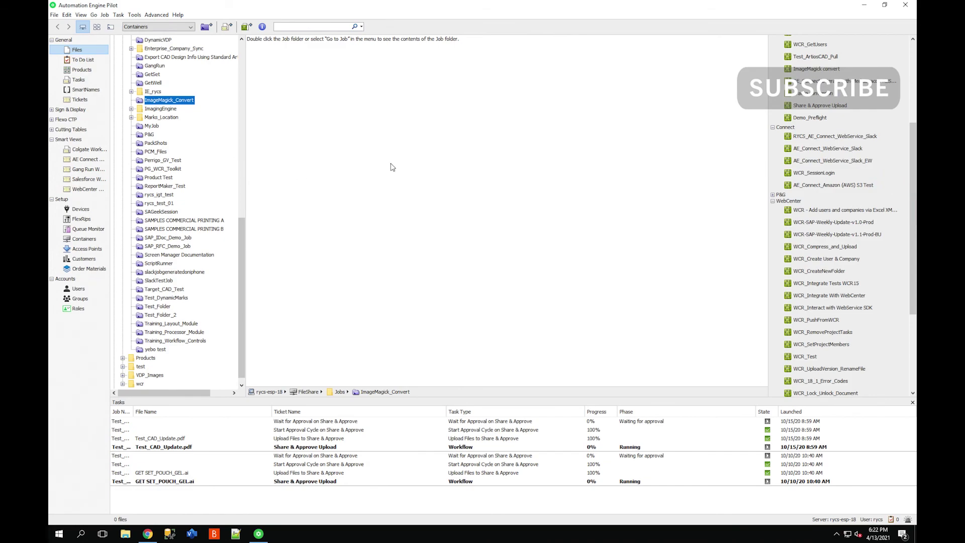
pyautogui.click(908, 6)
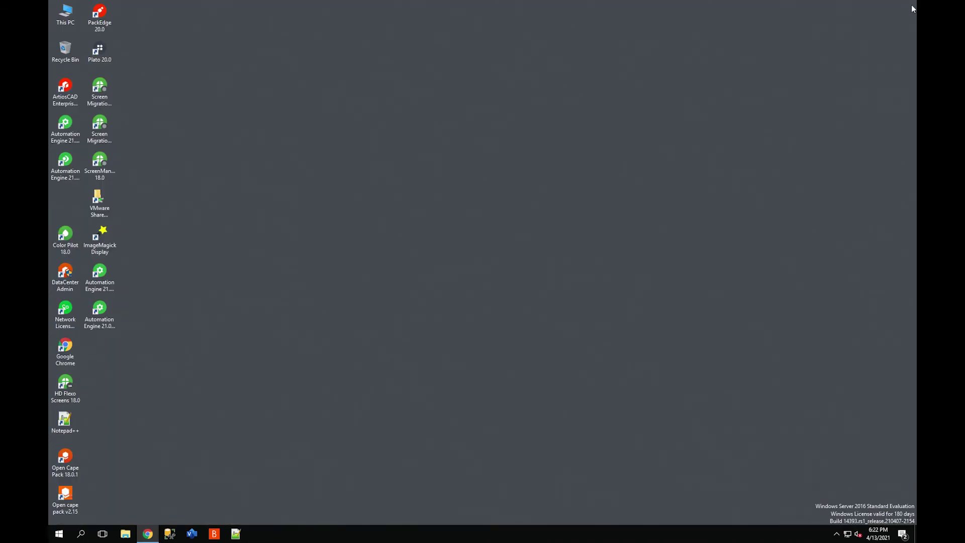